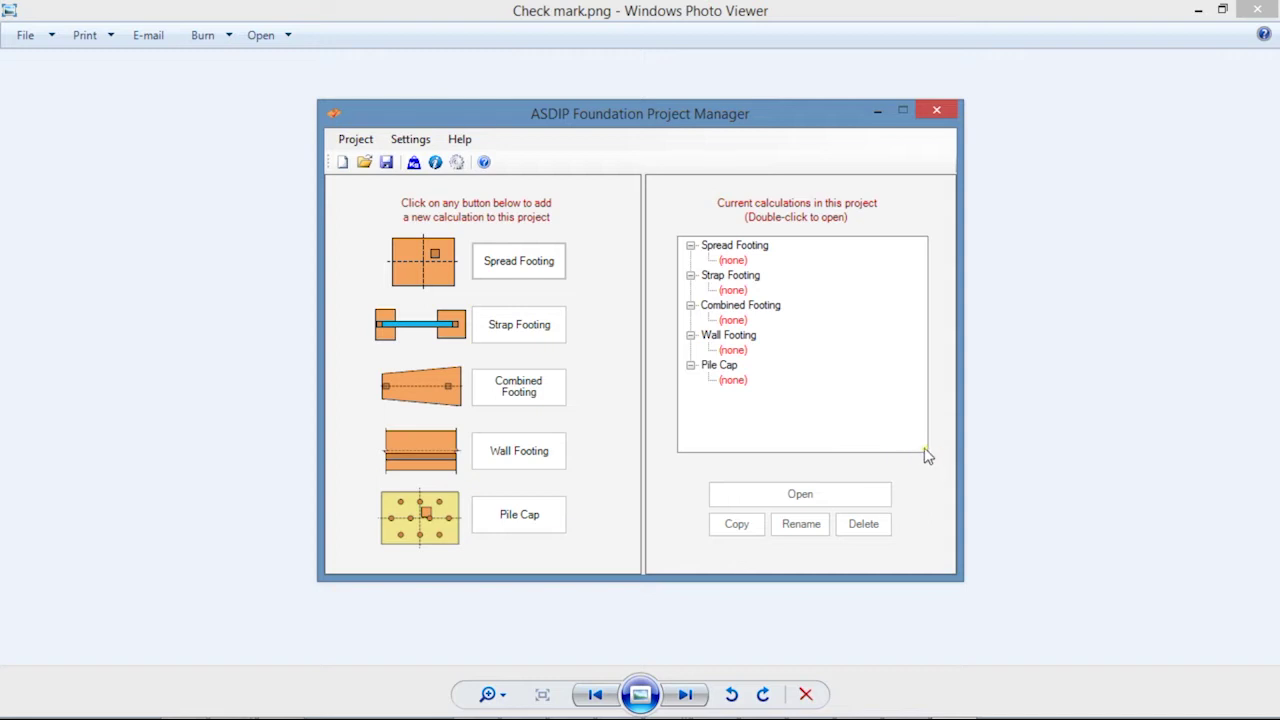
pyautogui.click(355, 139)
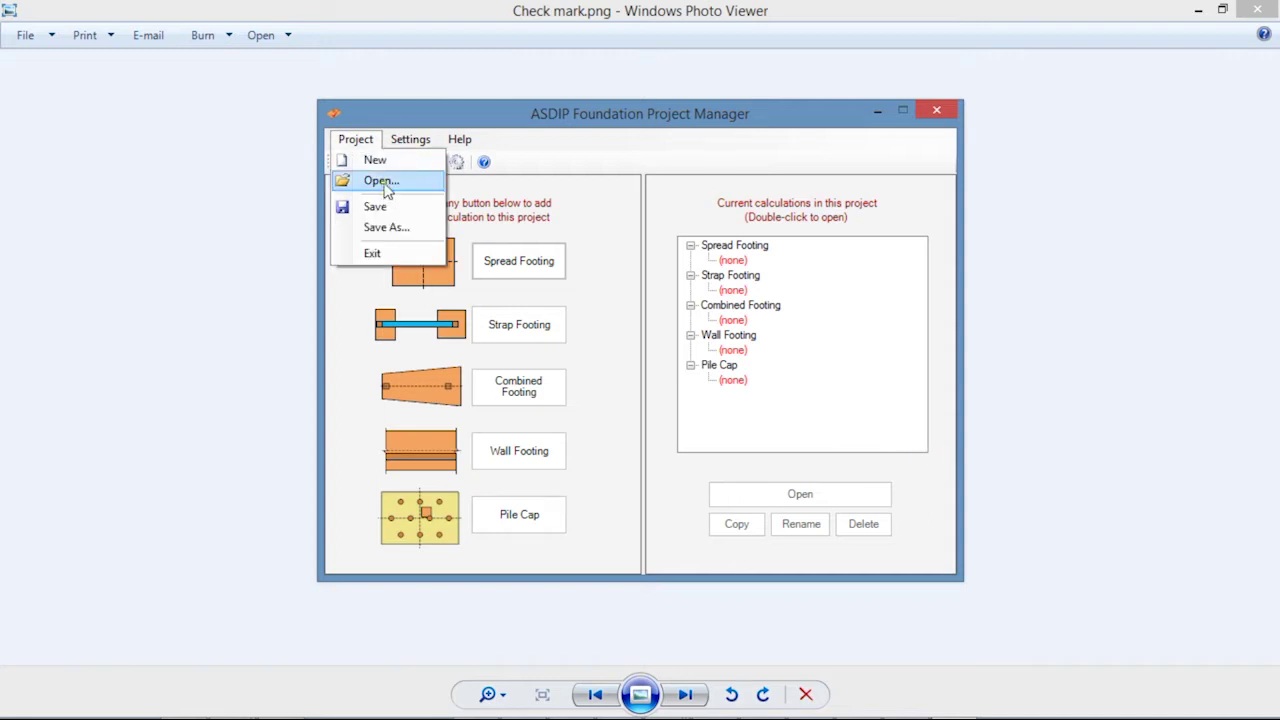
pyautogui.moveTo(418, 140)
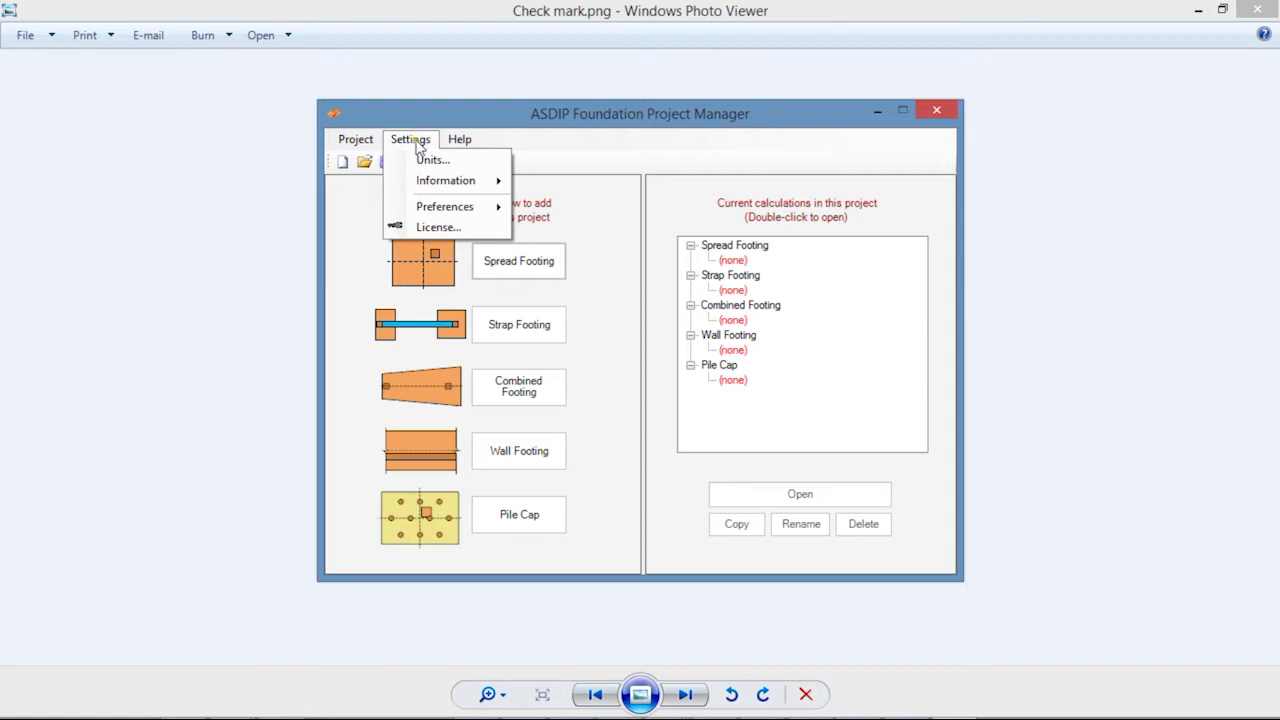
pyautogui.click(612, 276)
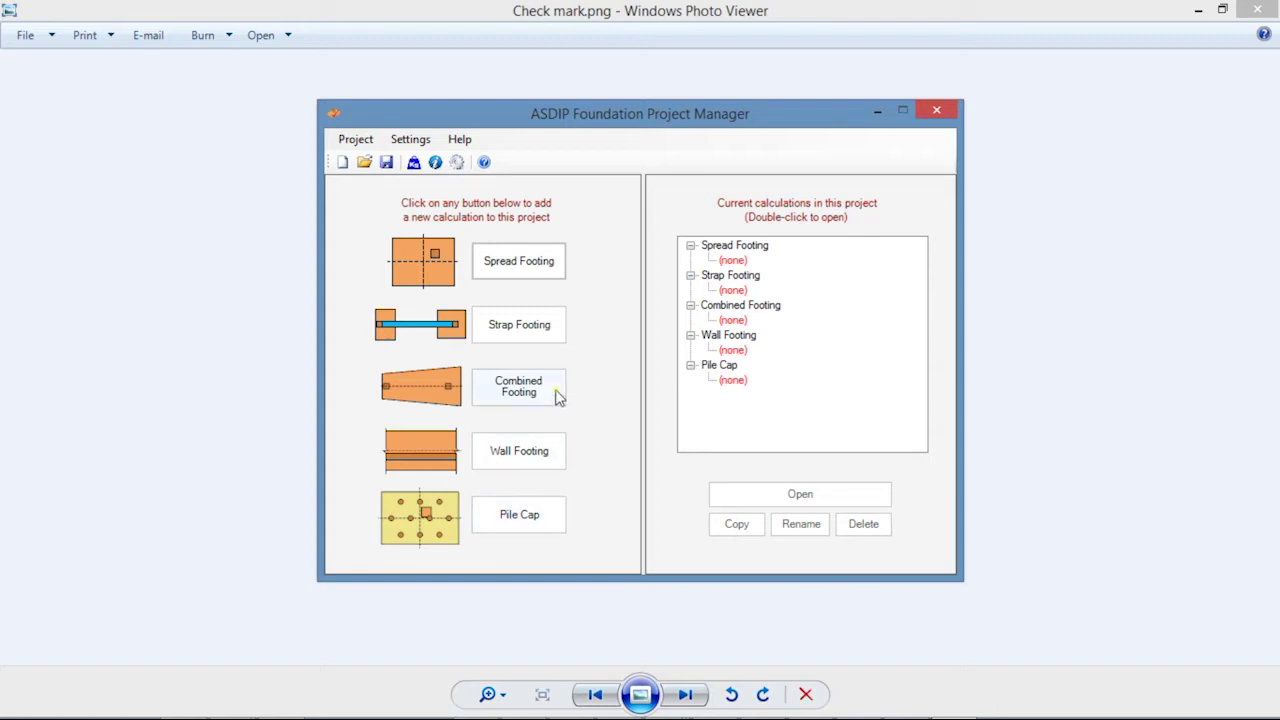
# Step: Add a Spread Footing calculation named 'dfgads' to the project
pyautogui.click(523, 274)
pyautogui.write('dfgads')
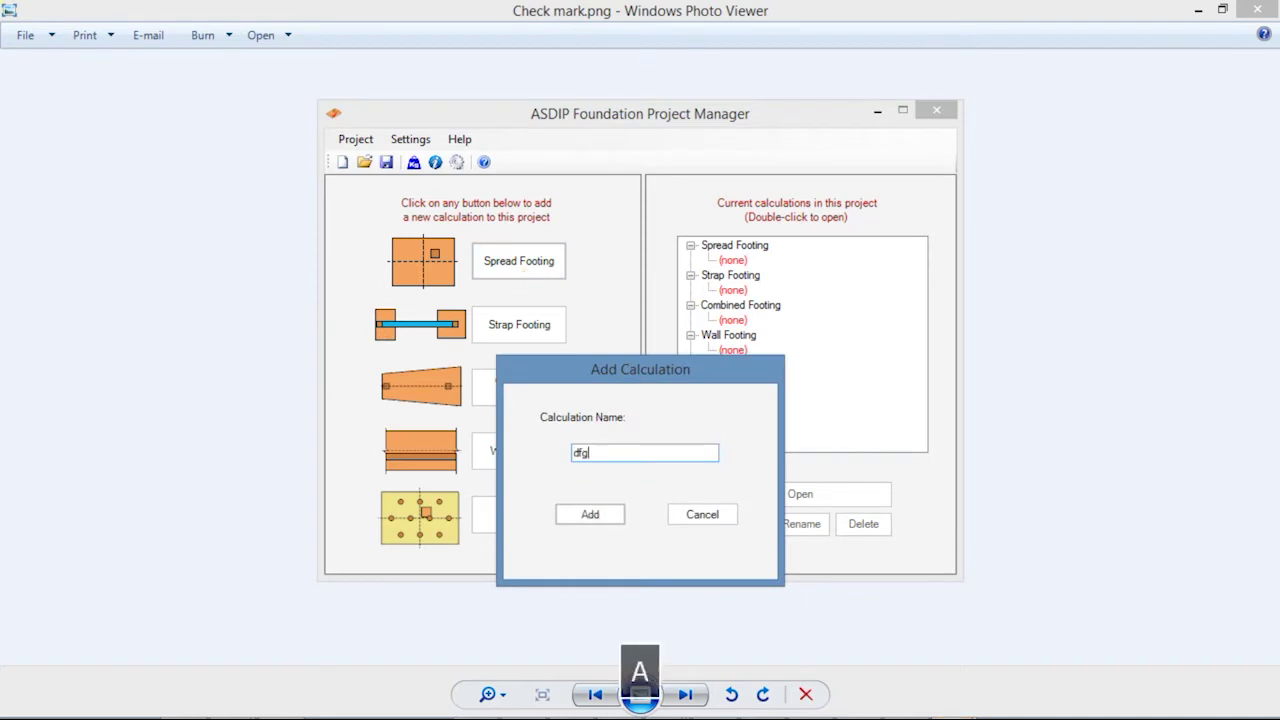
pyautogui.click(590, 514)
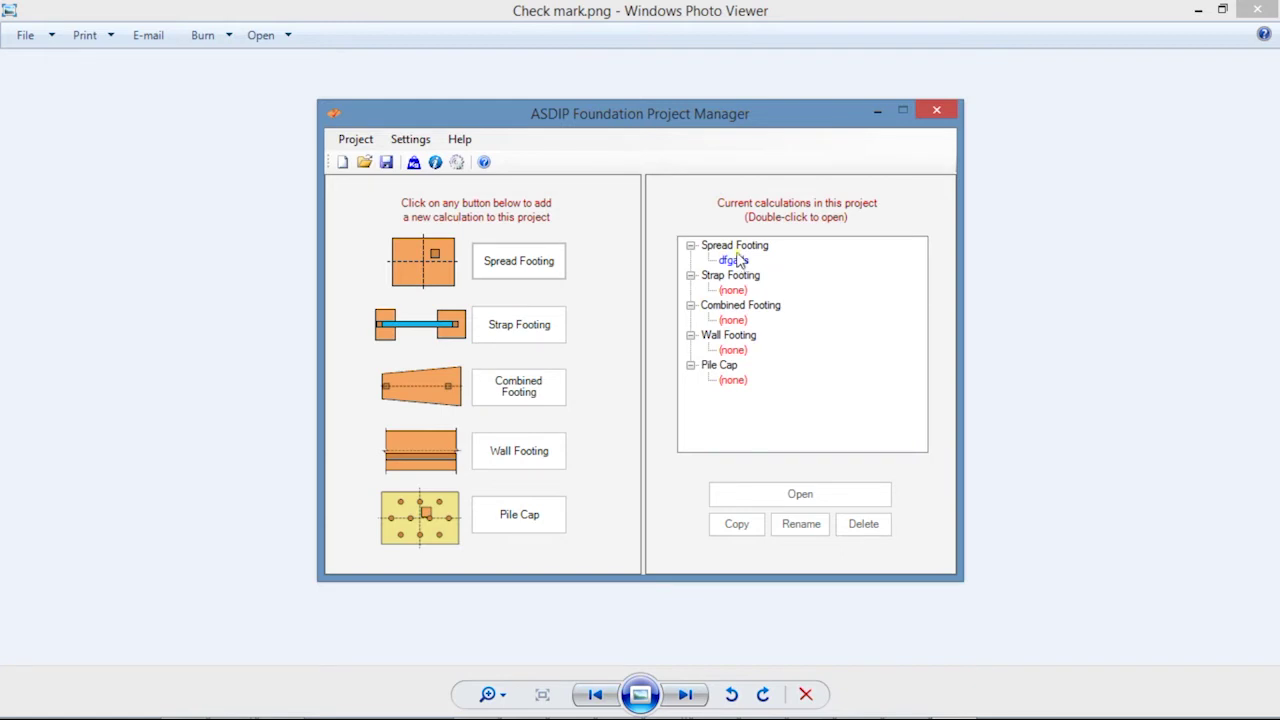
# Step: Open the dfgads spread footing and check its Materials and Reinforcement inputs (12 #6 bars each way)
pyautogui.click(738, 261)
pyautogui.doubleClick(738, 261)
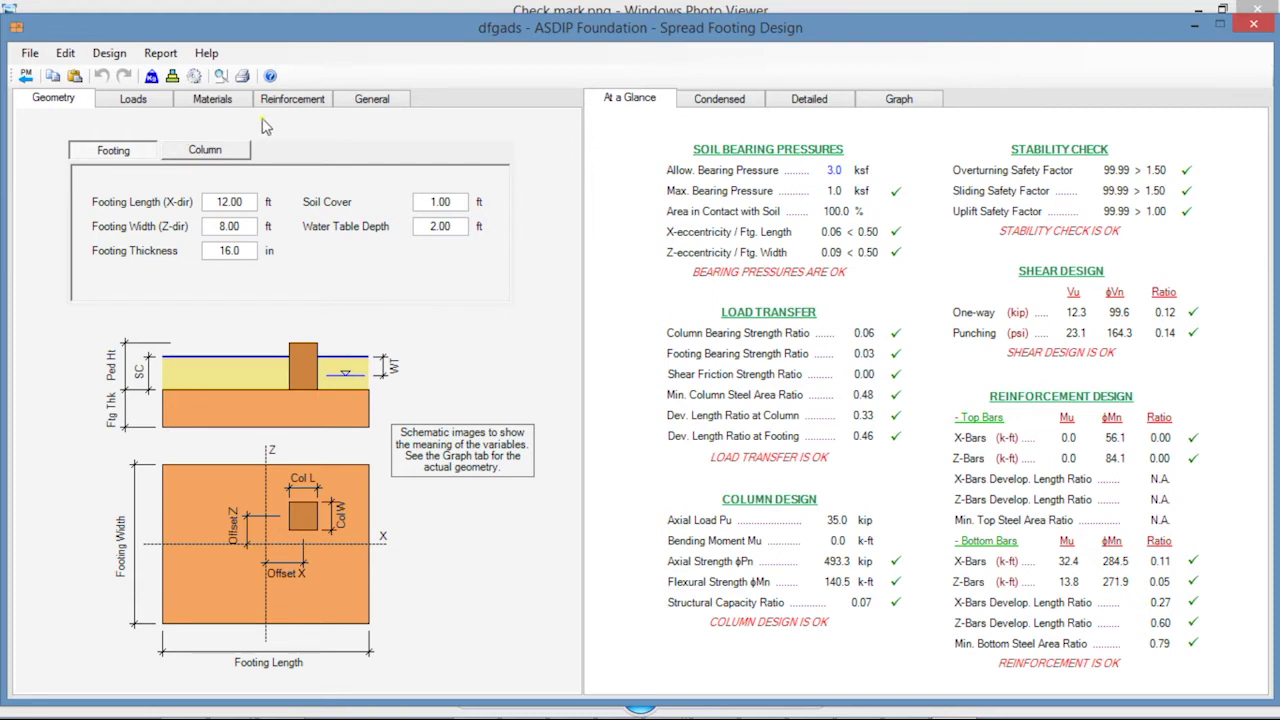
pyautogui.click(229, 105)
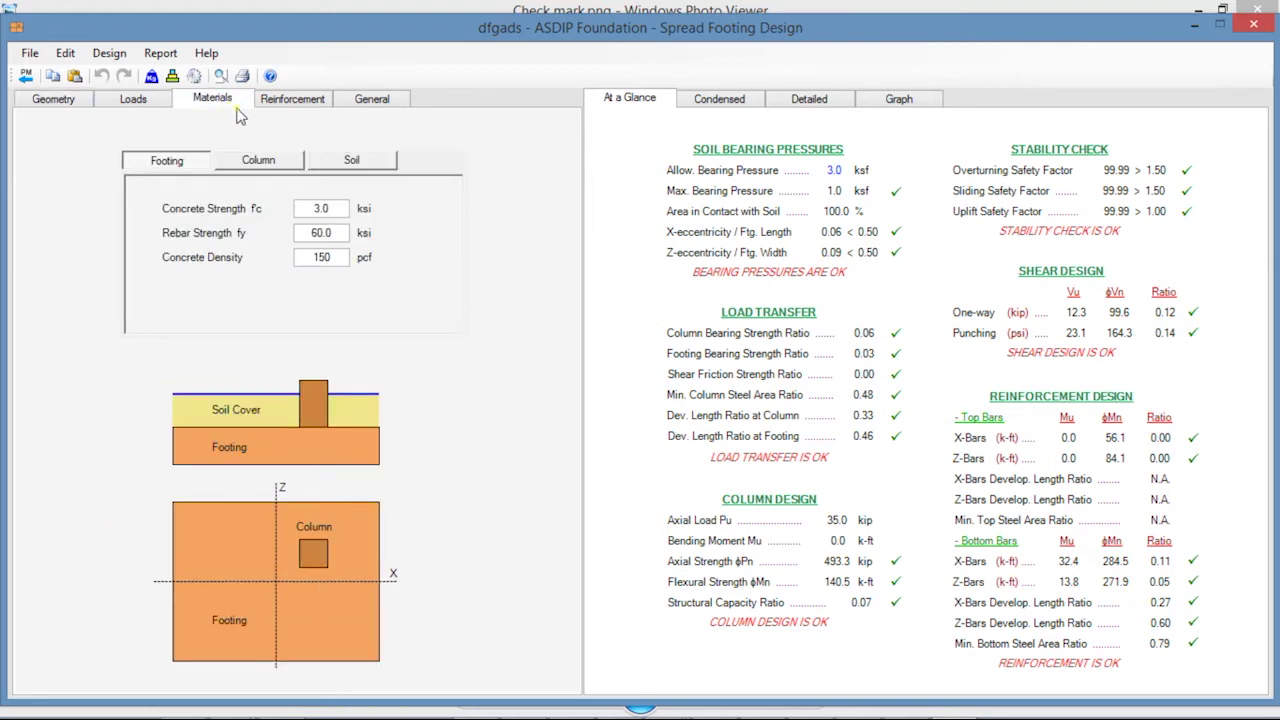
pyautogui.click(290, 104)
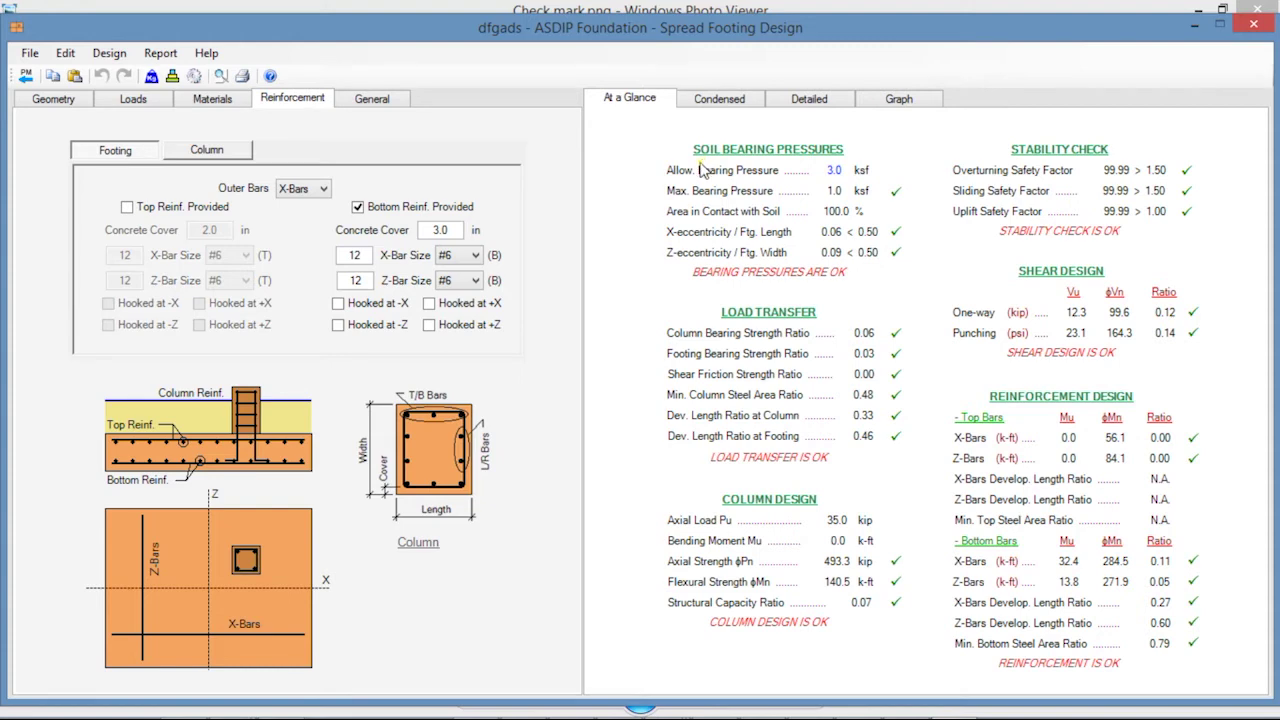
# Step: Scroll through the Condensed and Detailed reports, then show the D+L soil bearing pressure graph
pyautogui.click(712, 104)
pyautogui.scroll(-8, 745, 208)
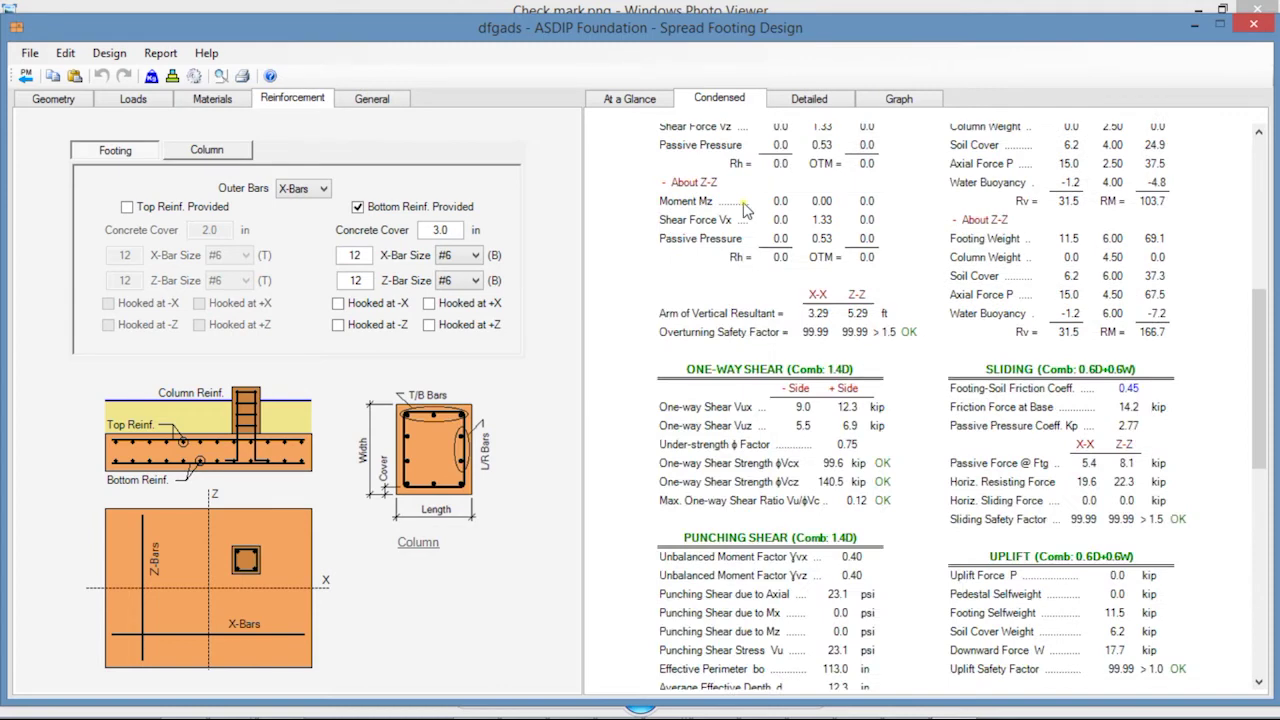
pyautogui.click(812, 99)
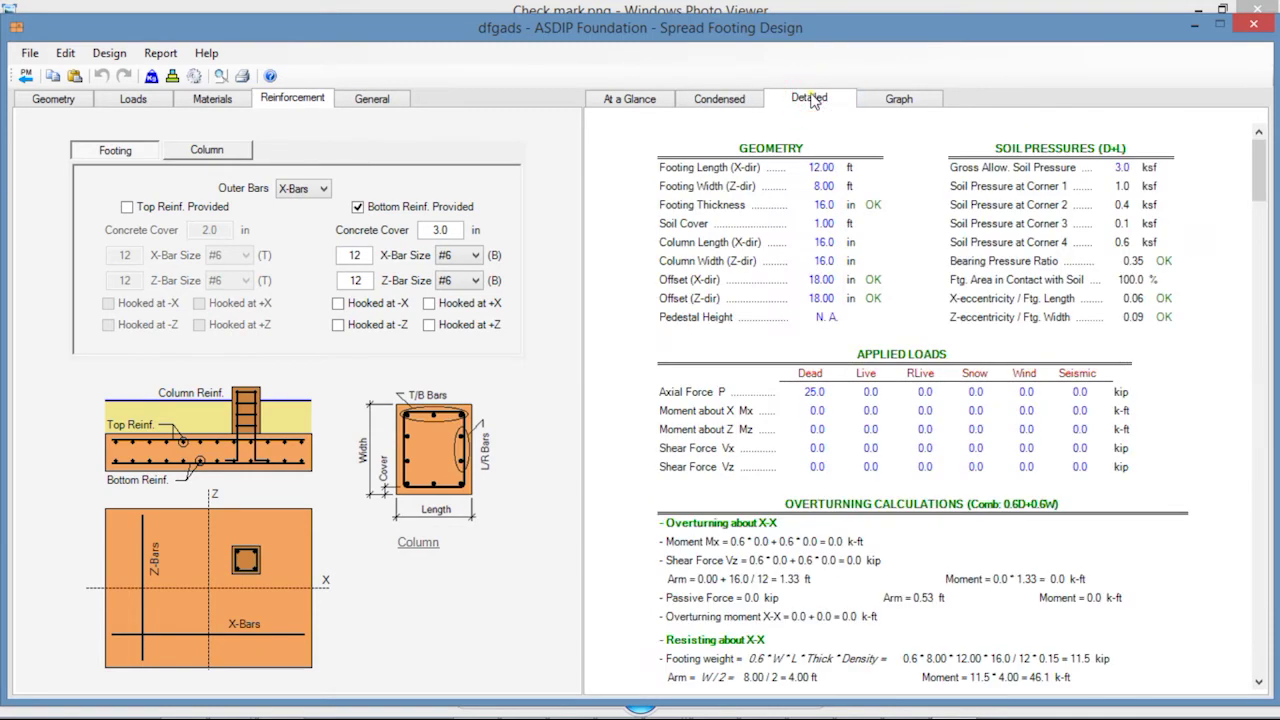
pyautogui.scroll(-12, 803, 240)
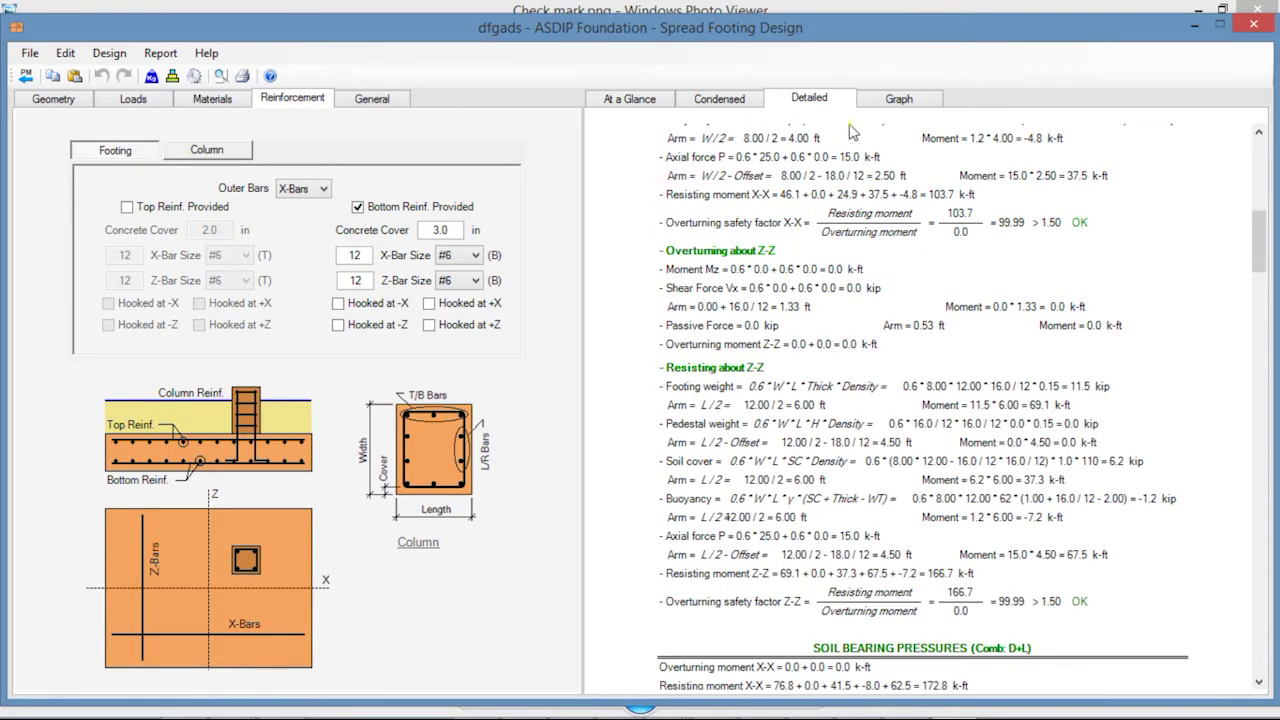
pyautogui.click(897, 102)
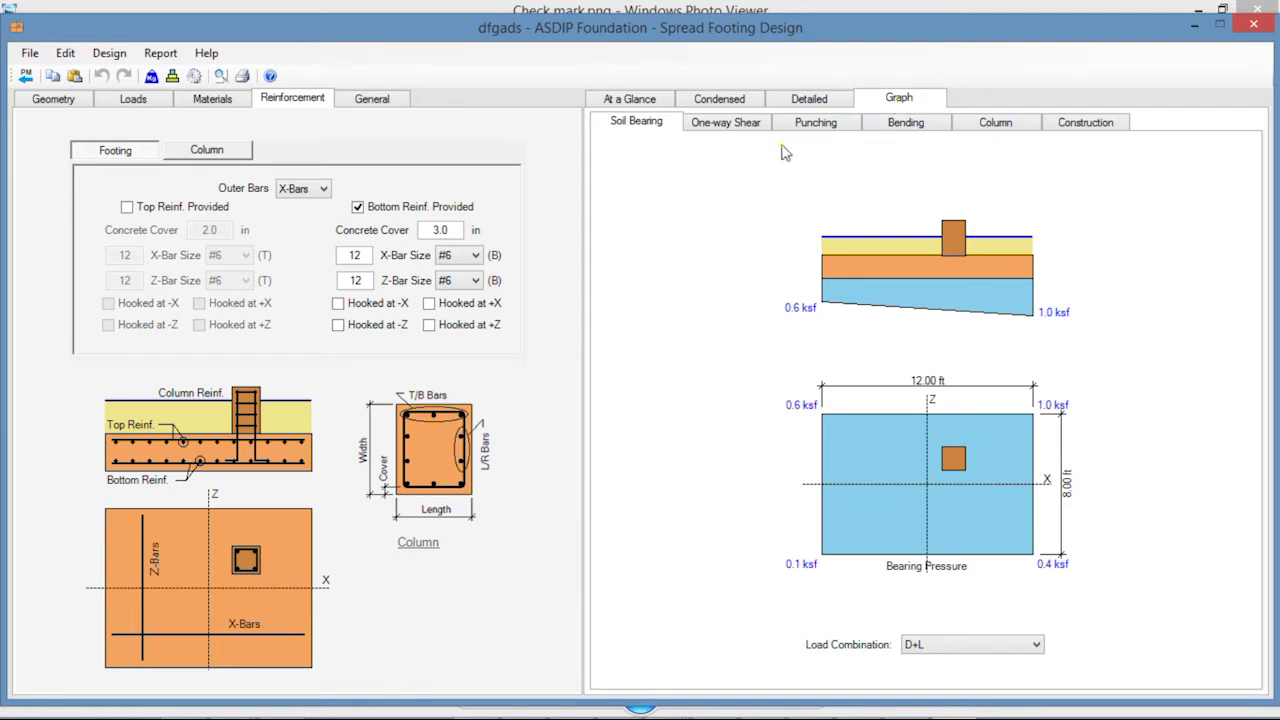
# Step: Step through the One-way Shear, Punching, Bending, Column and Construction graphs of the footing
pyautogui.click(718, 138)
pyautogui.click(817, 130)
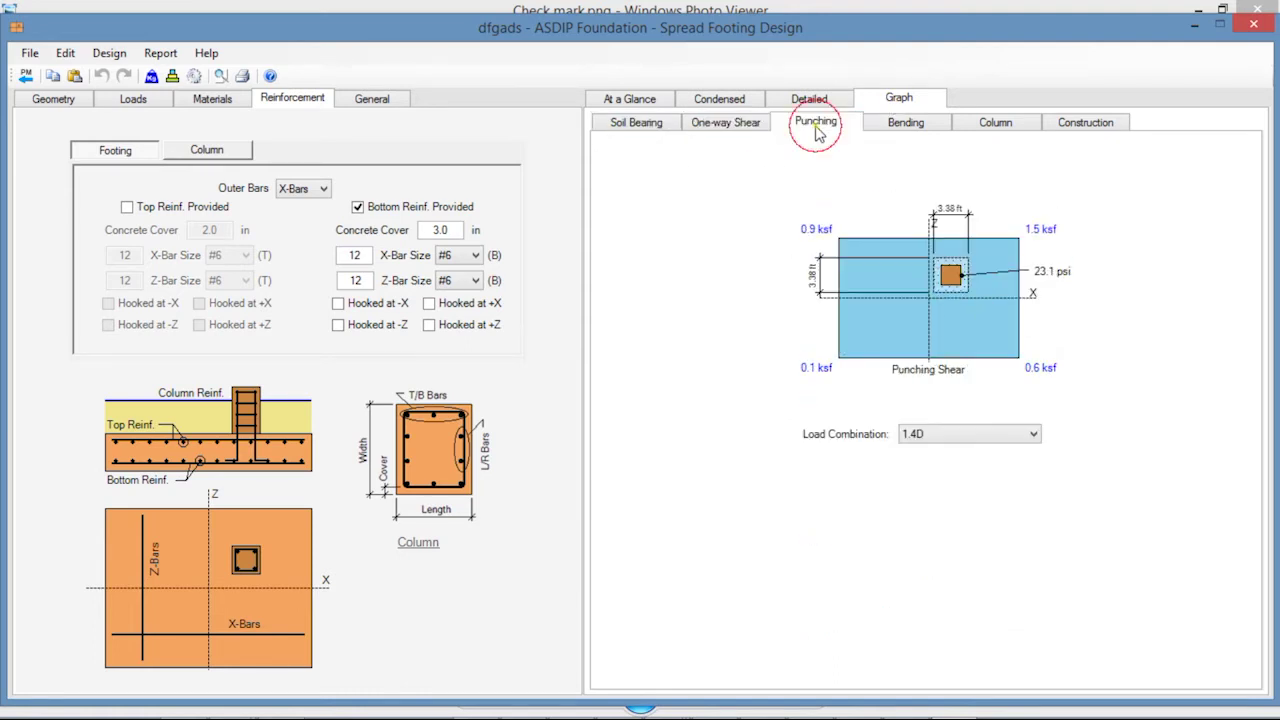
pyautogui.click(914, 125)
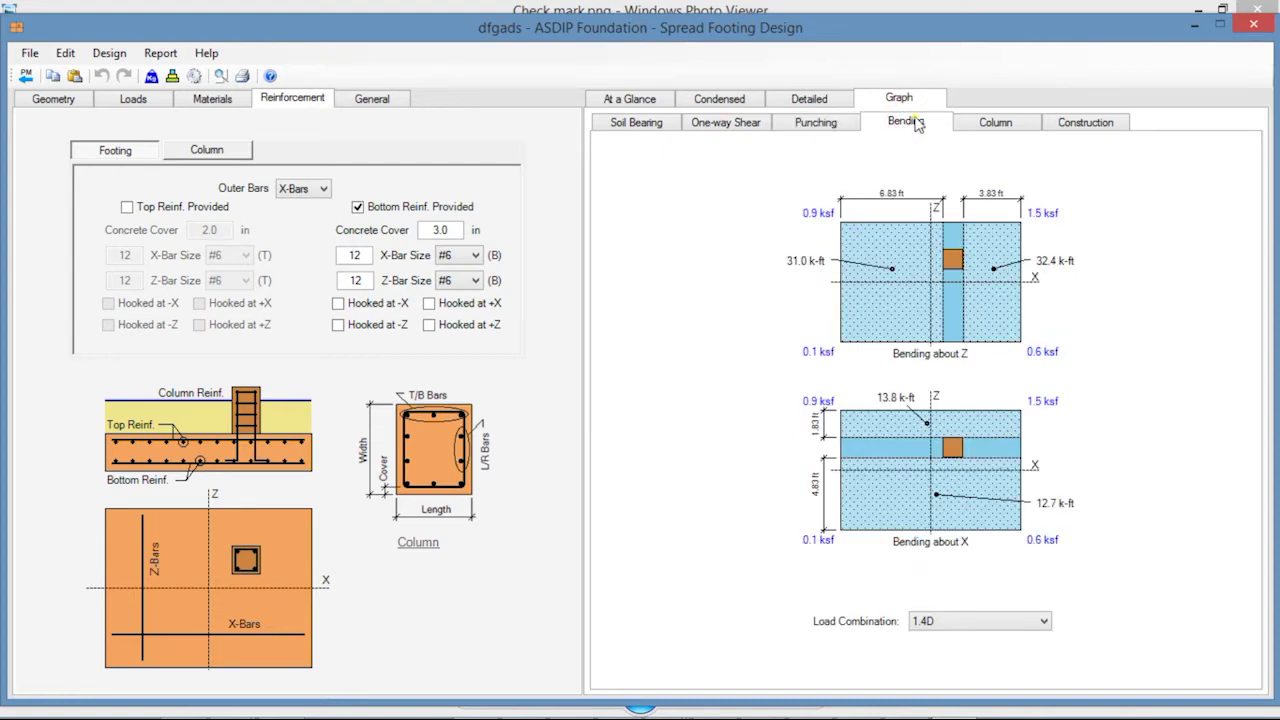
pyautogui.click(993, 125)
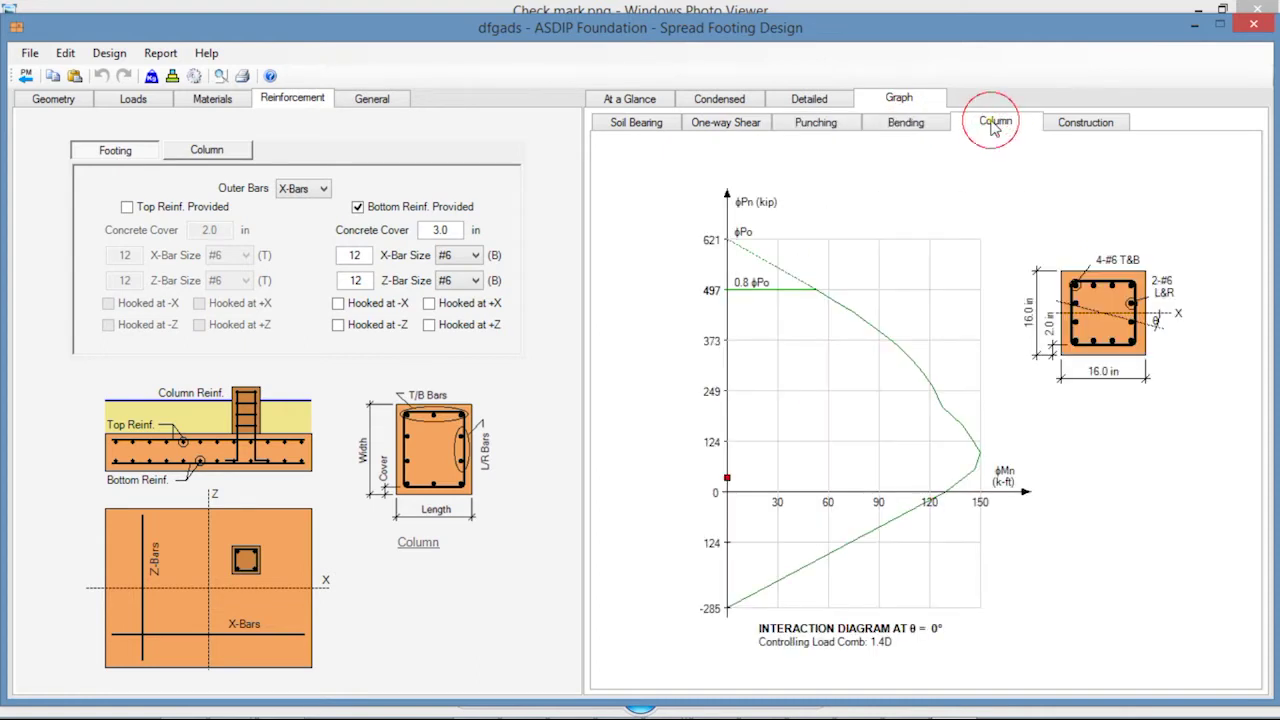
pyautogui.click(1084, 124)
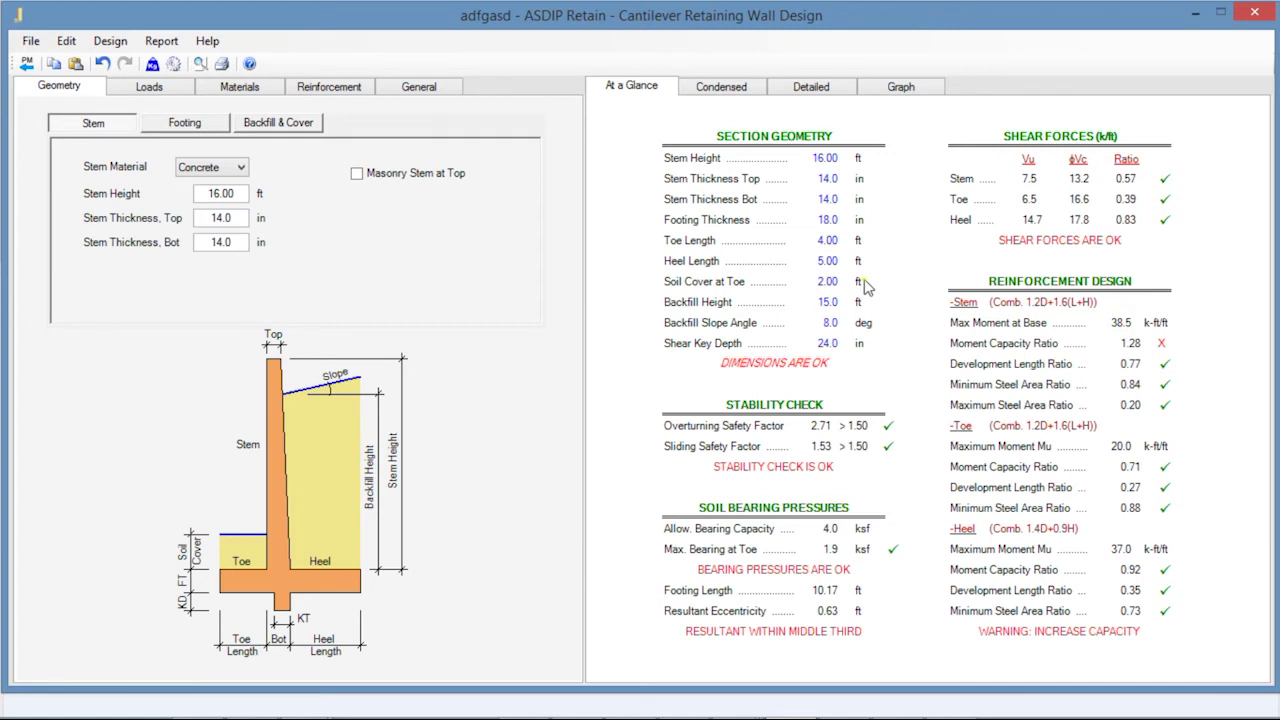
# Step: Show the retaining wall's Condensed report and scroll through its stem, sliding and load sections
pyautogui.click(725, 96)
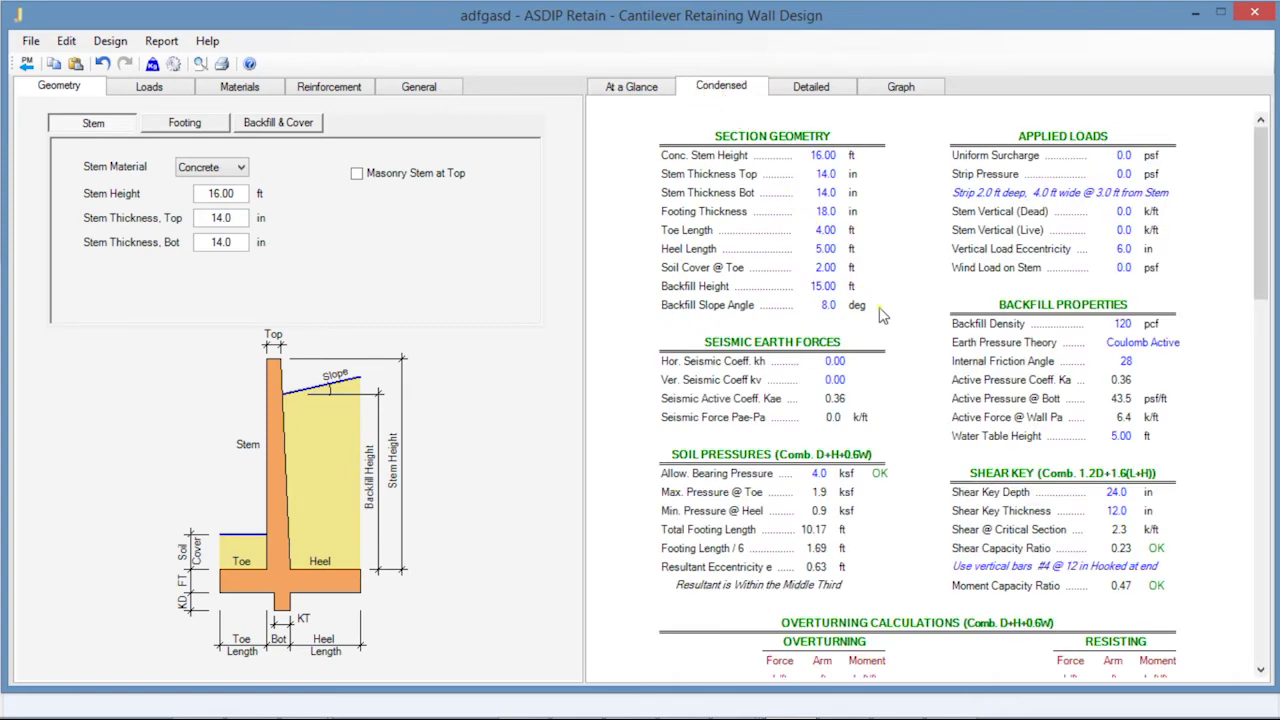
pyautogui.scroll(-5, 880, 315)
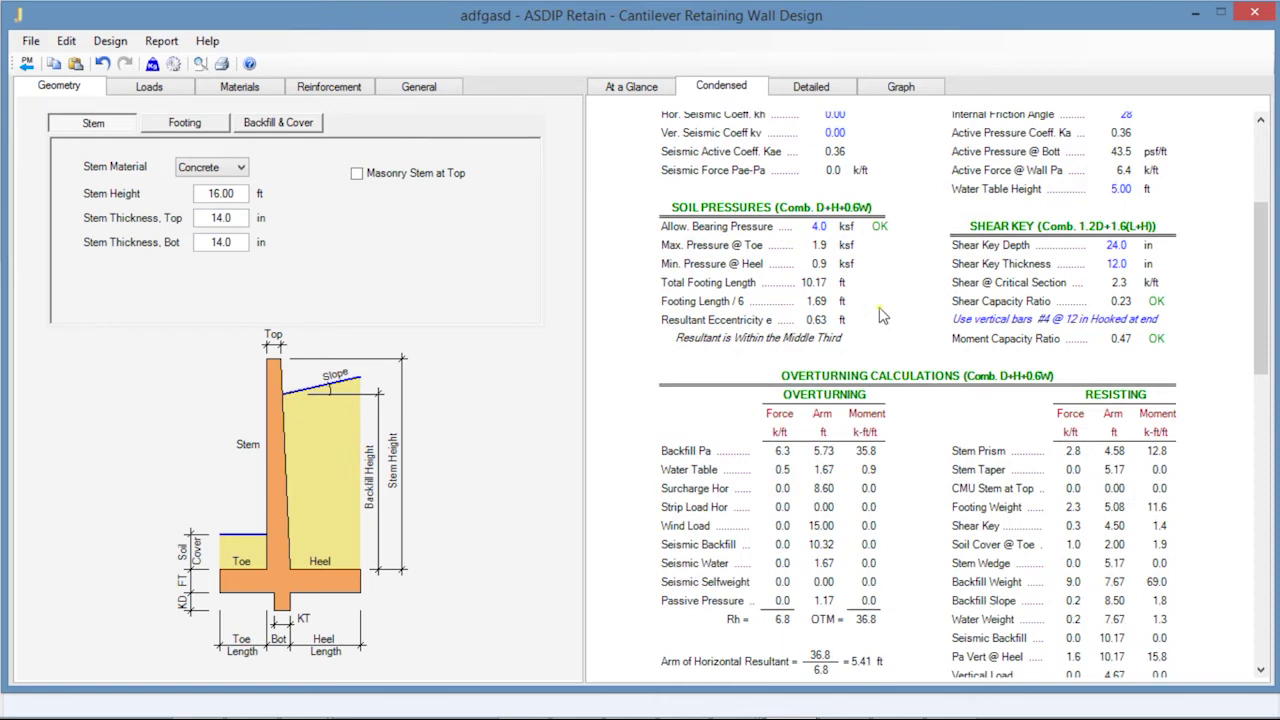
pyautogui.scroll(-5, 880, 315)
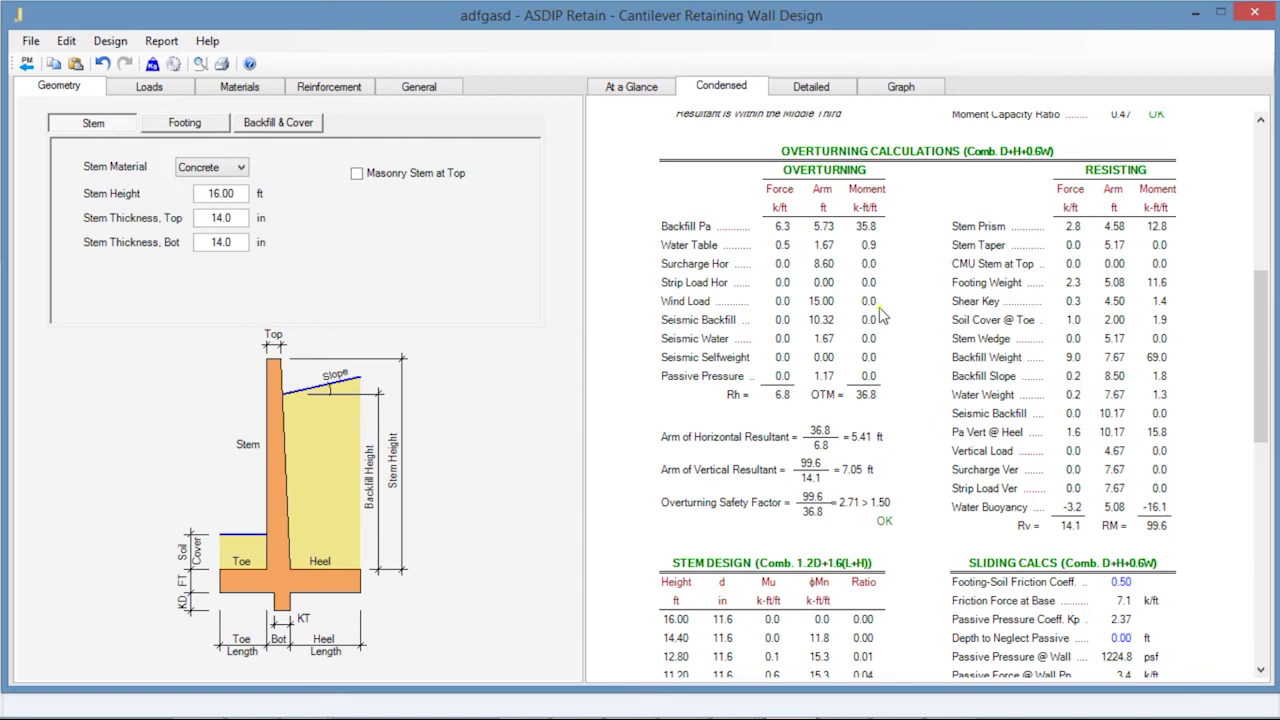
pyautogui.scroll(-7, 880, 315)
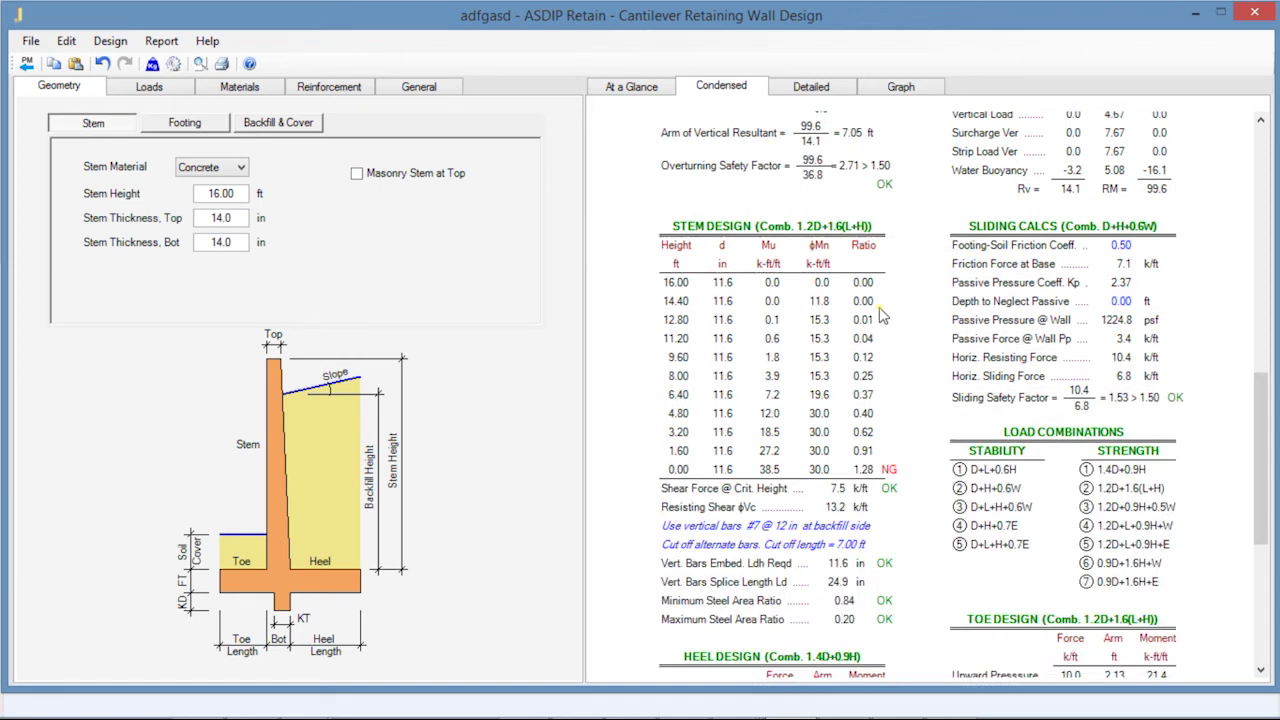
pyautogui.scroll(-2, 882, 315)
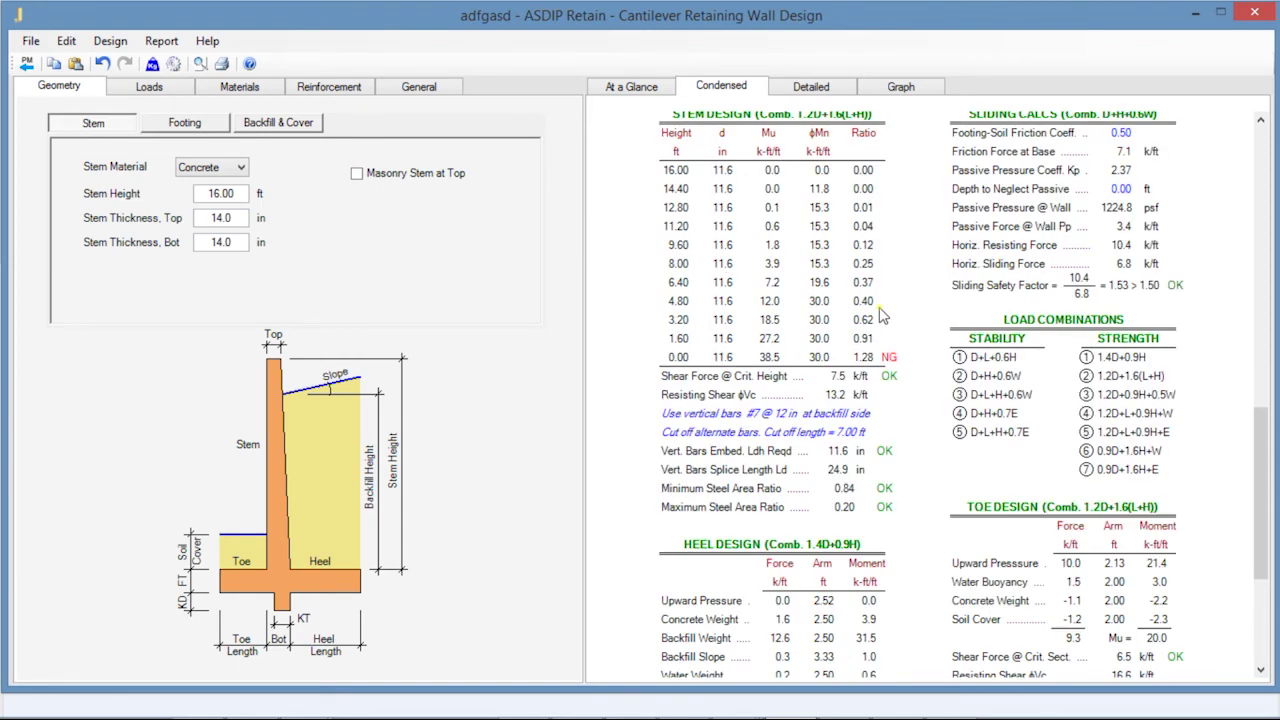
pyautogui.scroll(-6, 880, 315)
# Step: Scroll the Detailed report from overturning down to heel design, then show the Stability graph
pyautogui.click(811, 90)
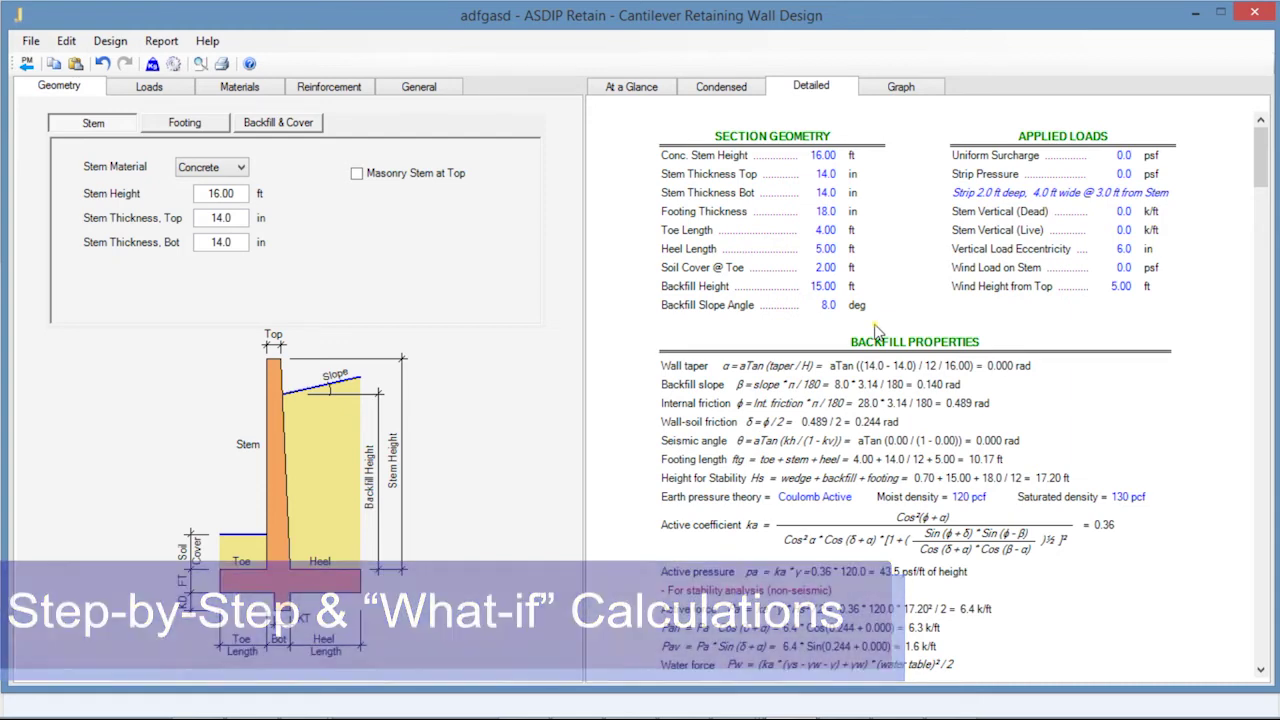
pyautogui.scroll(-4, 875, 332)
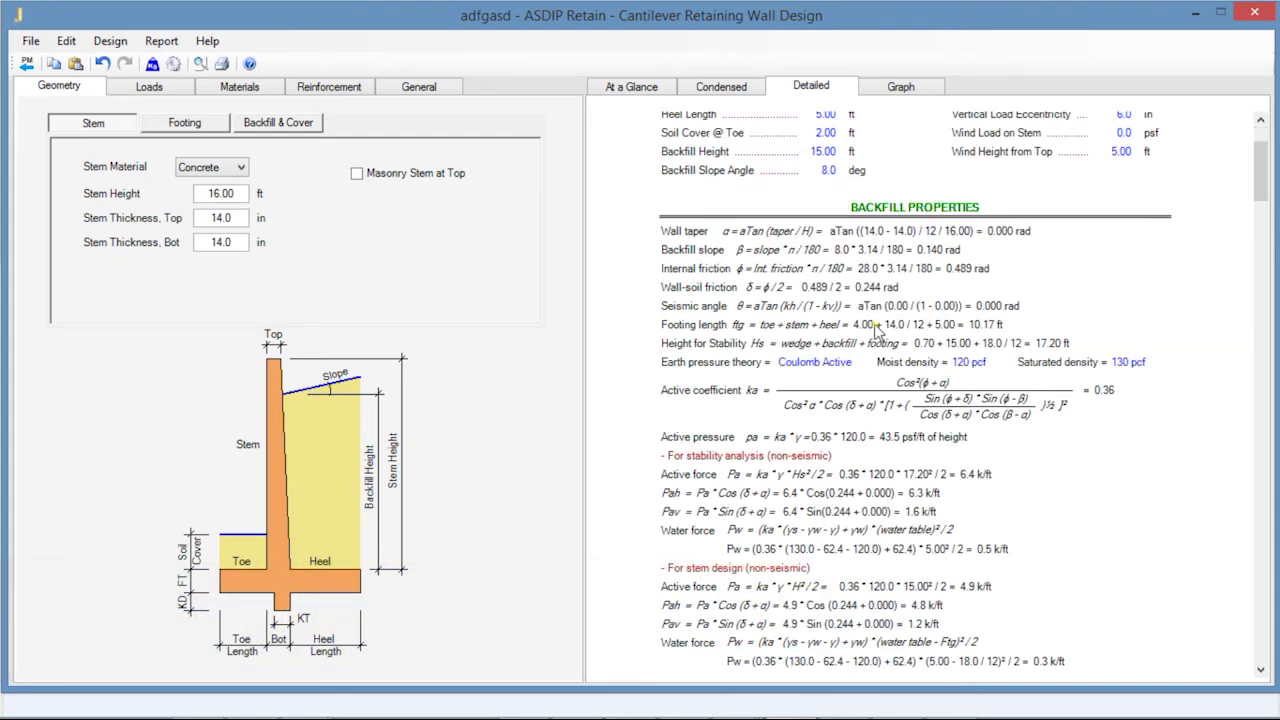
pyautogui.scroll(-4, 875, 332)
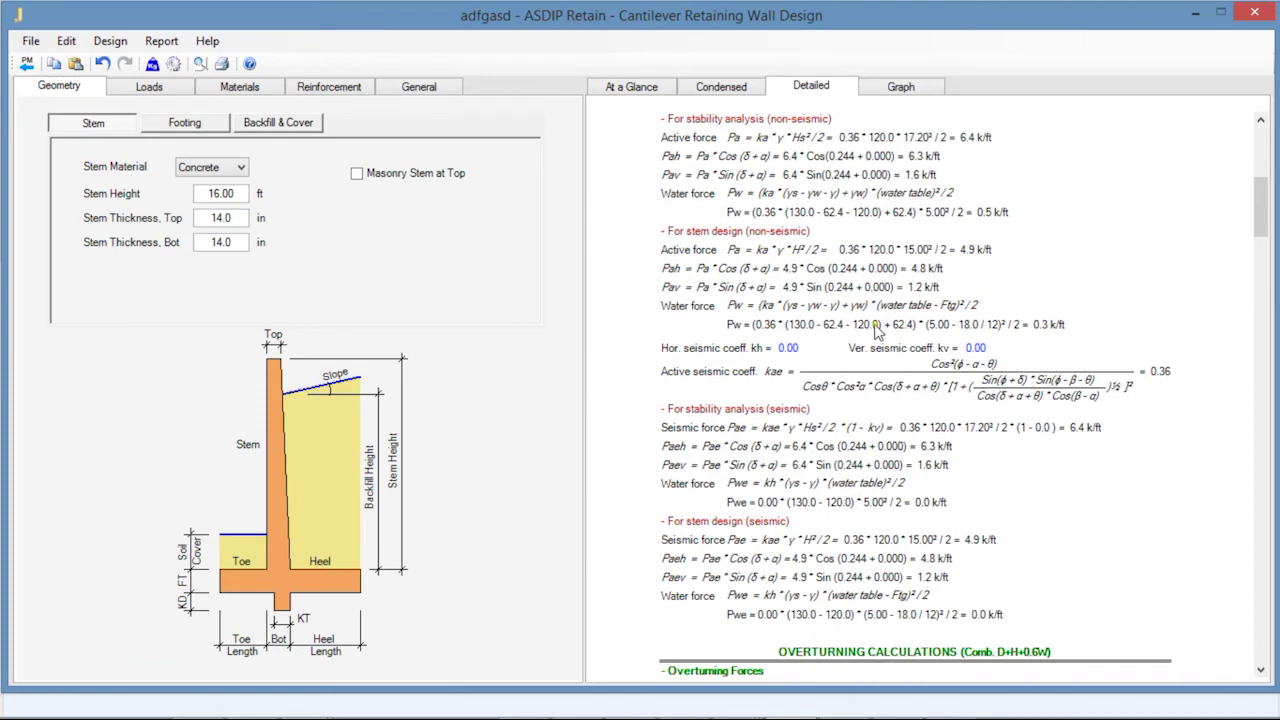
pyautogui.scroll(-3, 875, 332)
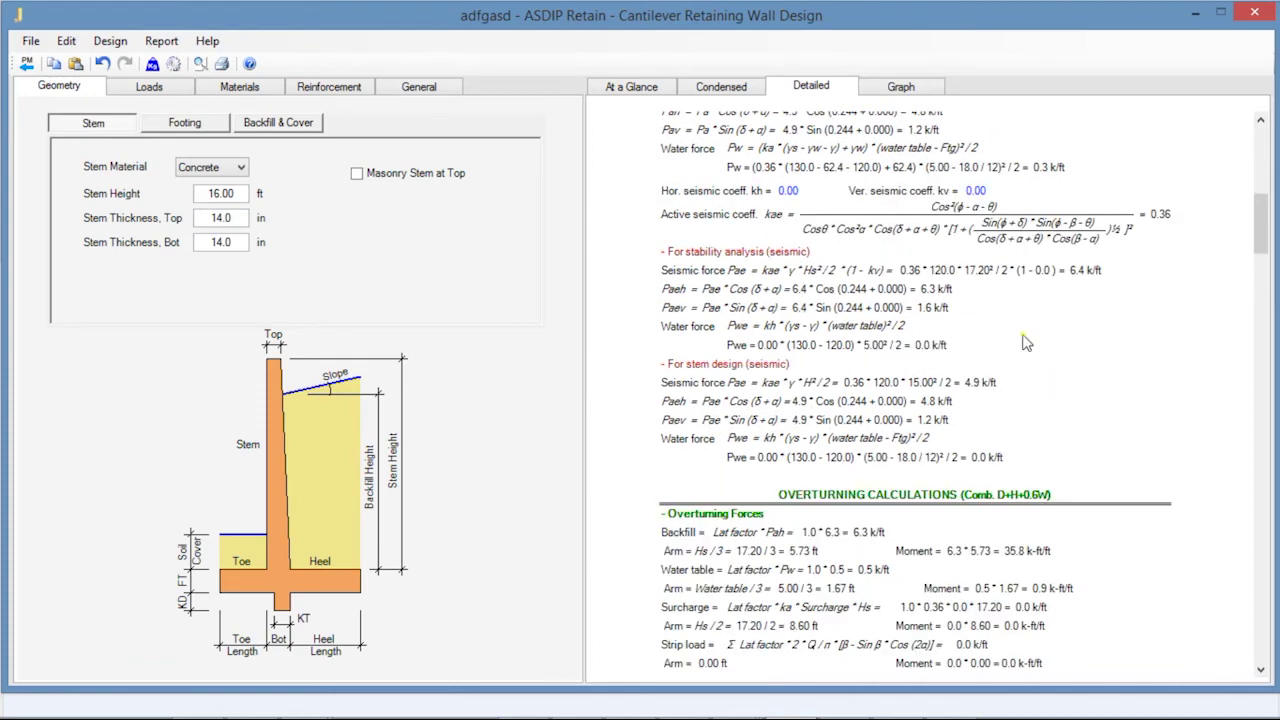
pyautogui.scroll(-8, 1025, 342)
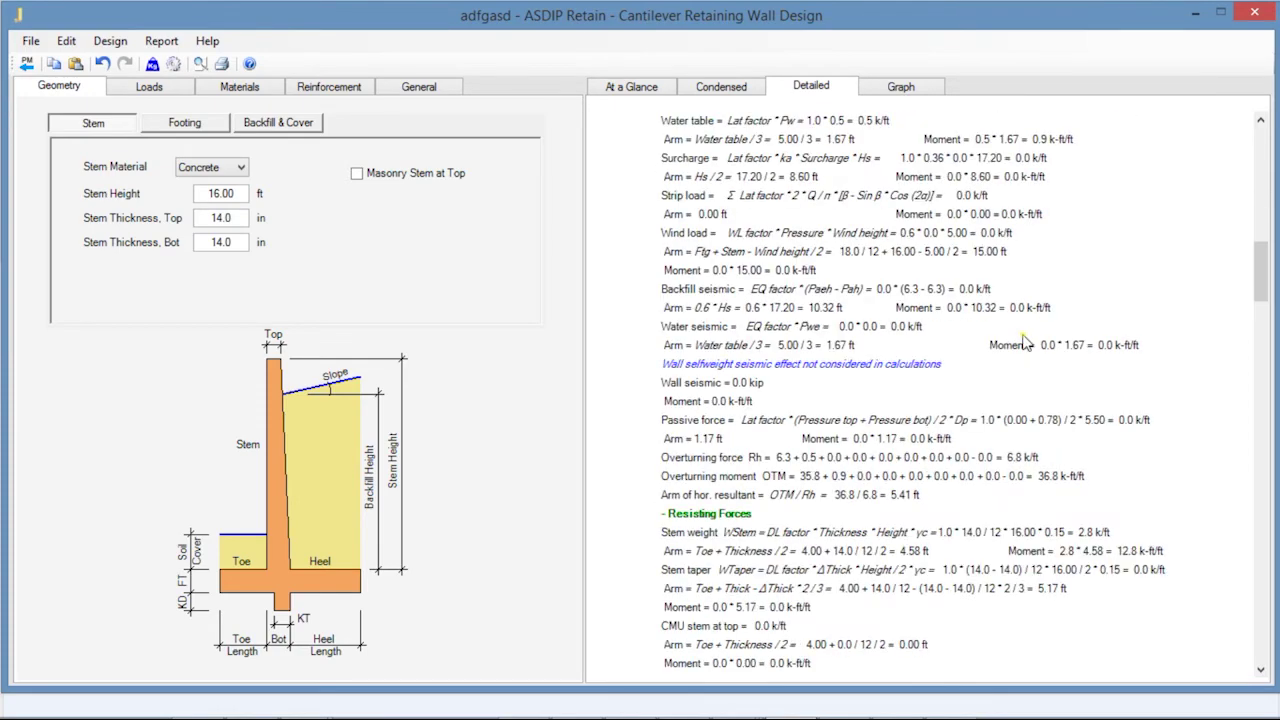
pyautogui.scroll(-2, 1025, 342)
pyautogui.scroll(-6, 1025, 342)
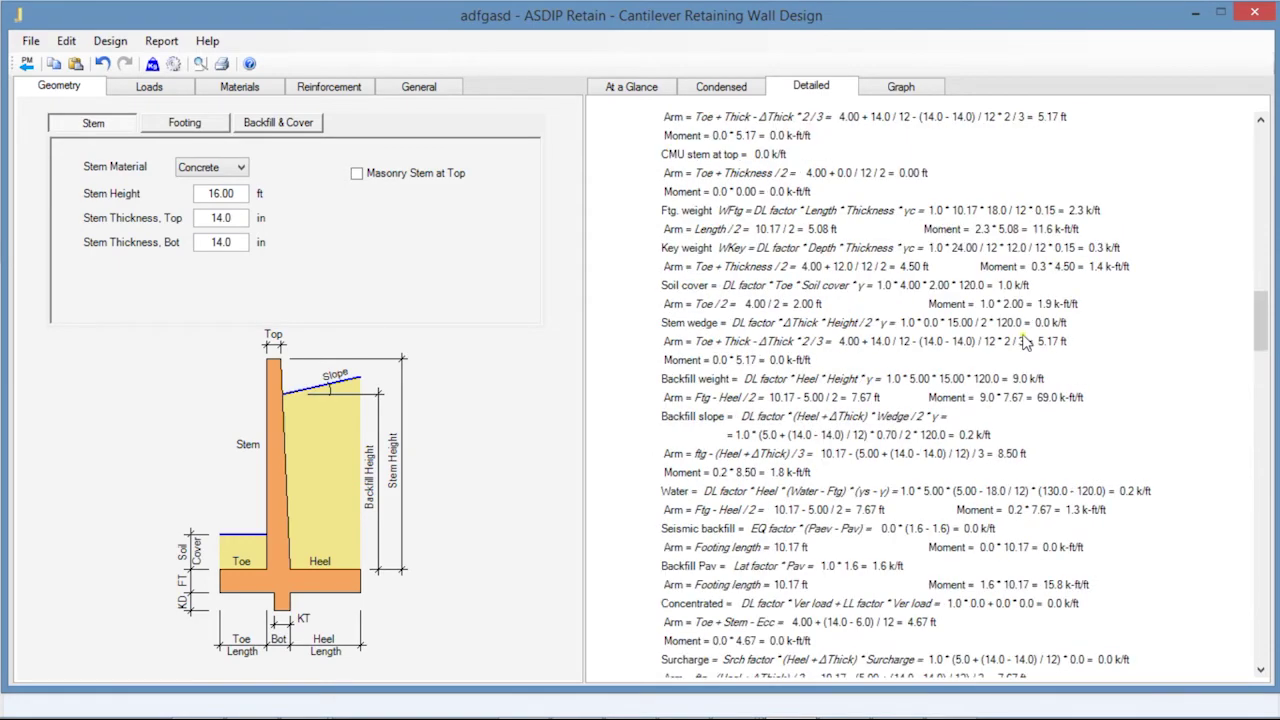
pyautogui.scroll(-10, 1025, 342)
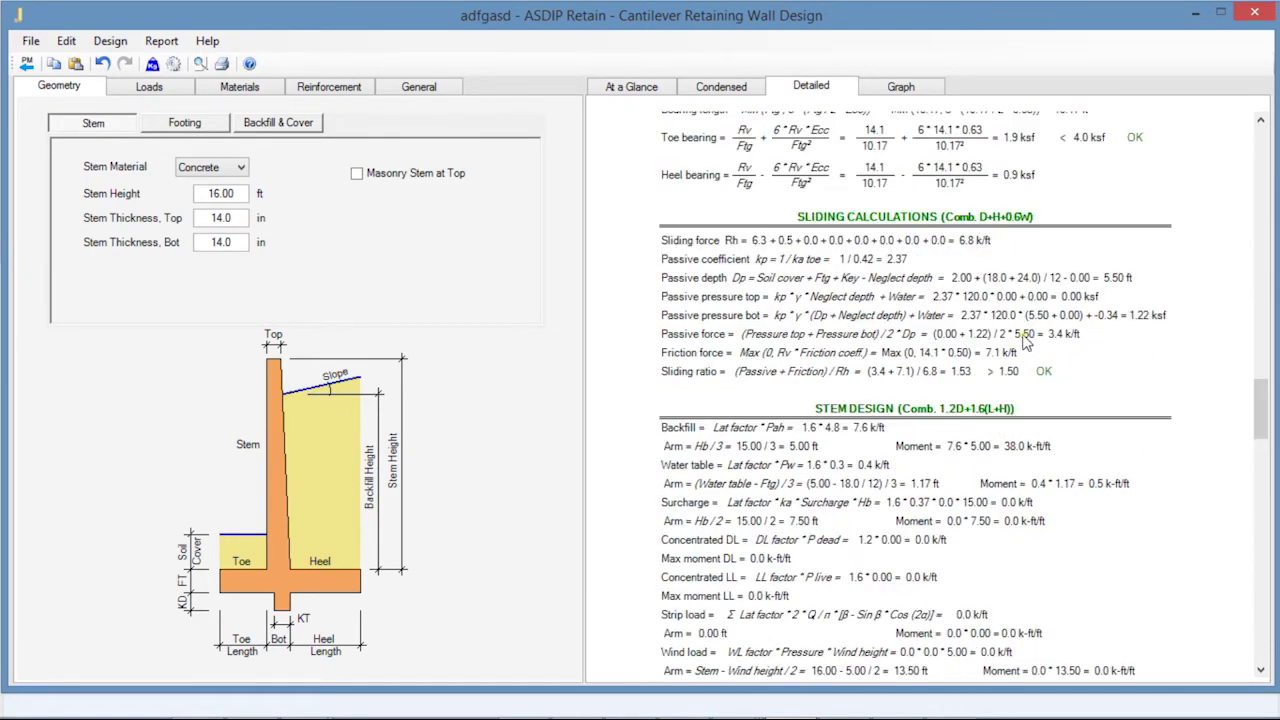
pyautogui.scroll(-10, 1025, 342)
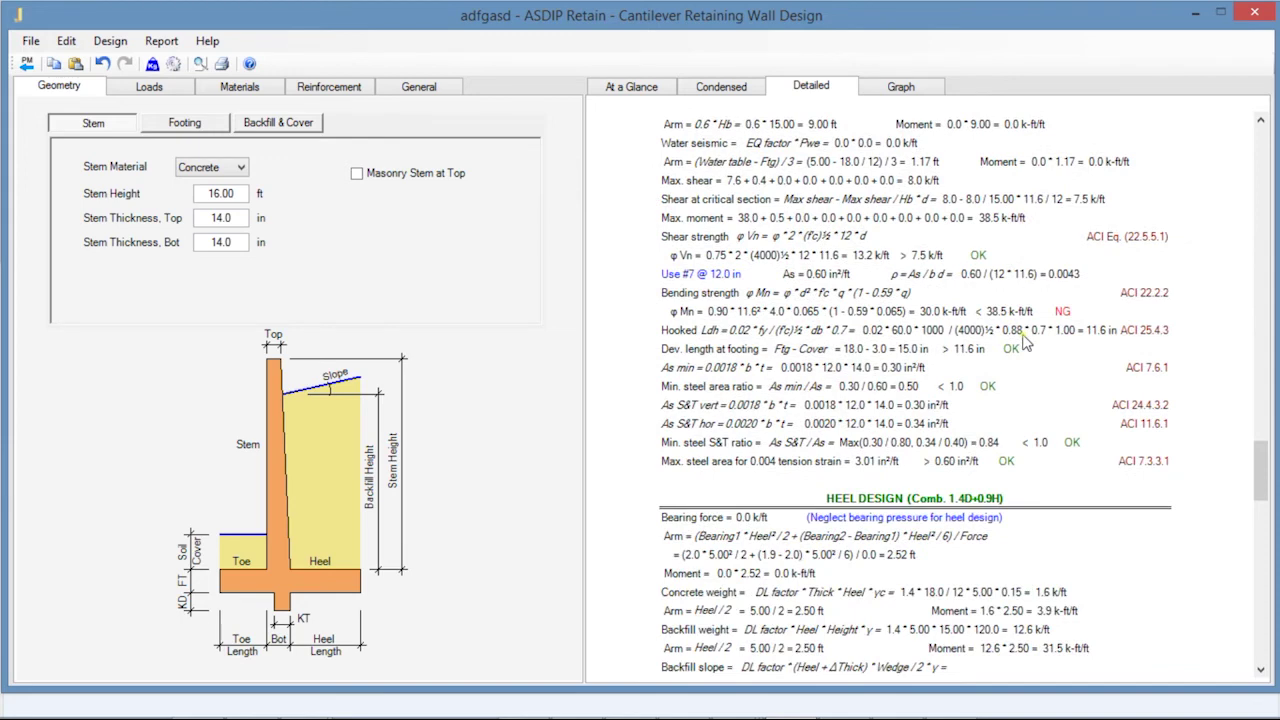
pyautogui.click(278, 122)
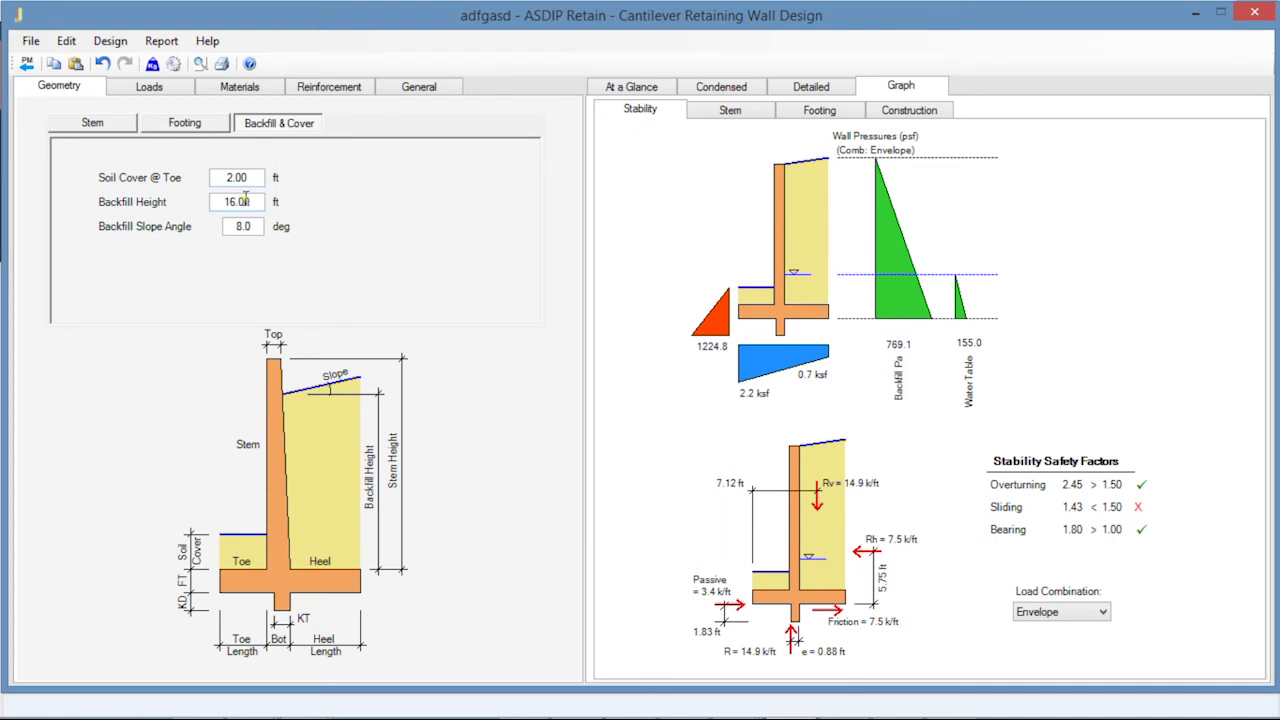
# Step: Check the Loads and Materials inputs, then set the stem height to 15.00 ft
pyautogui.click(150, 87)
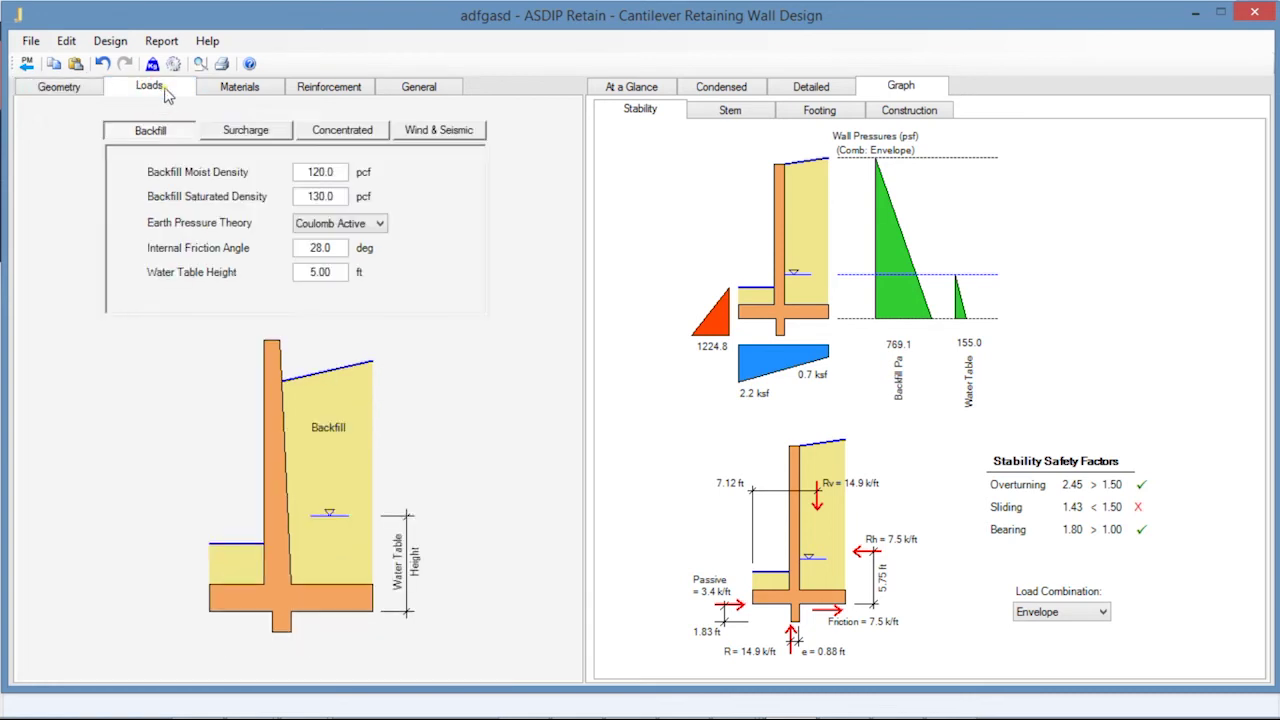
pyautogui.click(245, 87)
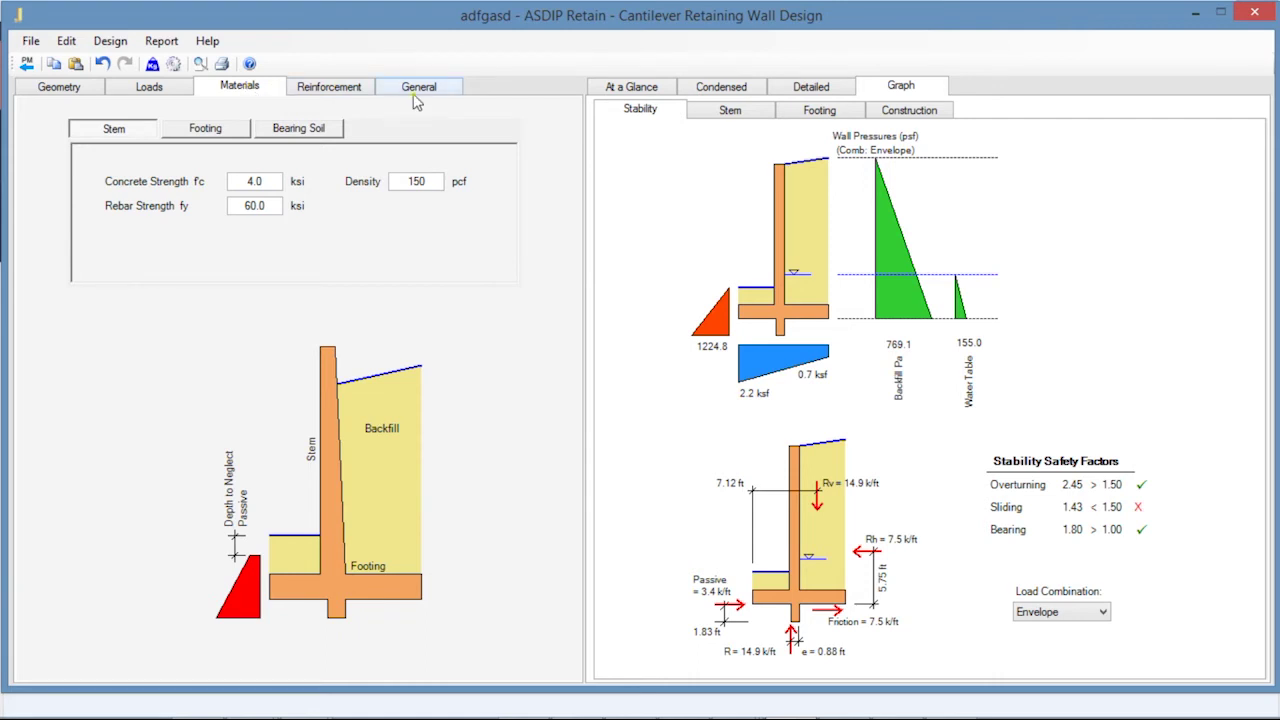
pyautogui.click(68, 90)
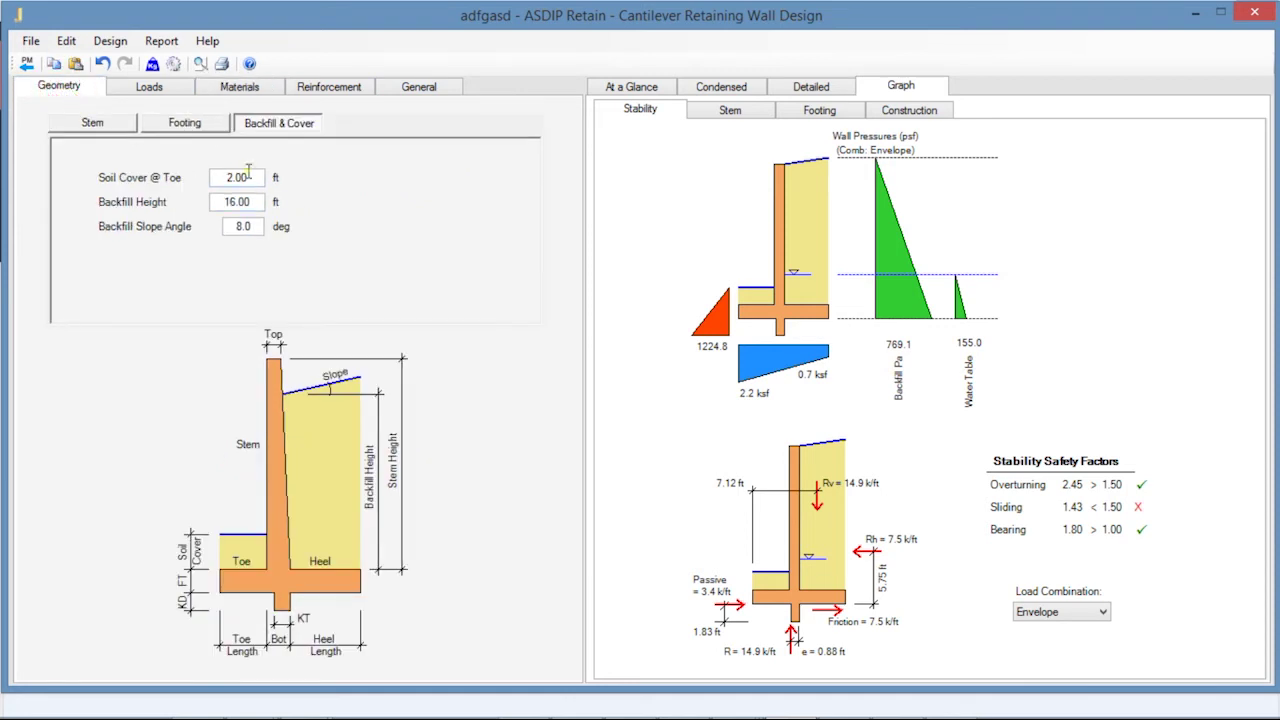
pyautogui.click(107, 127)
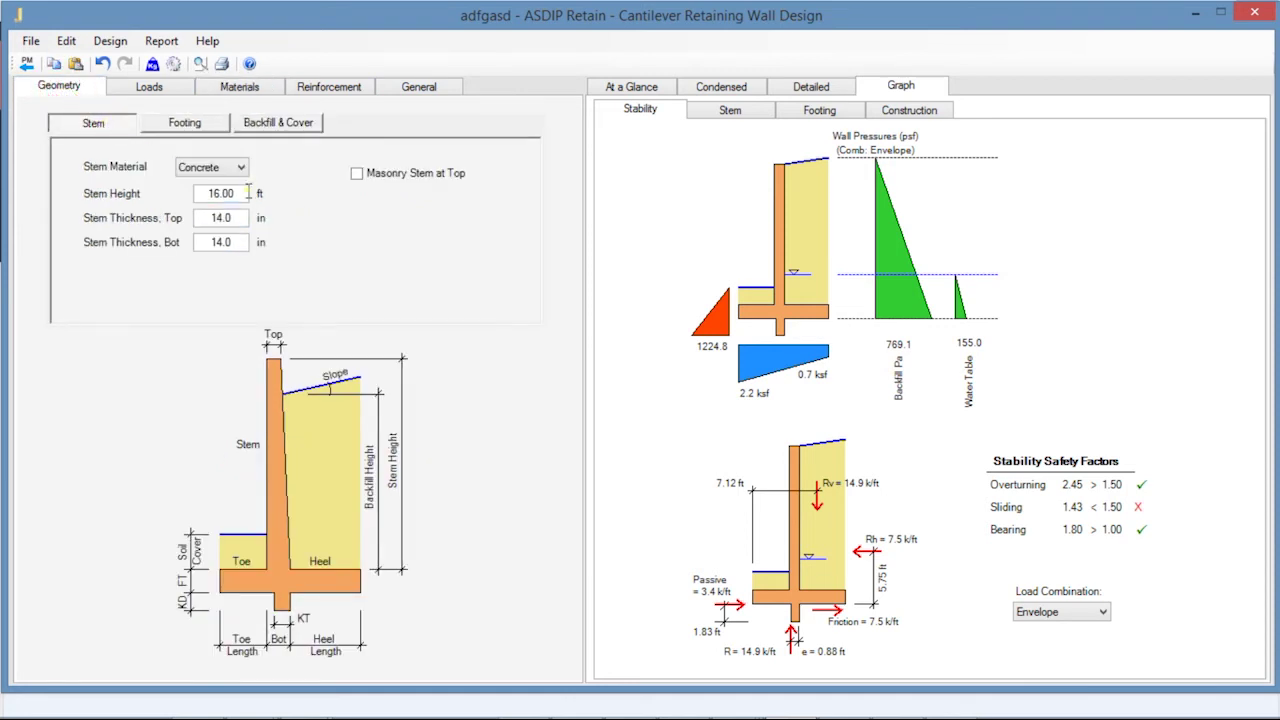
pyautogui.doubleClick(236, 194)
pyautogui.write('15.00')
pyautogui.press('Return')
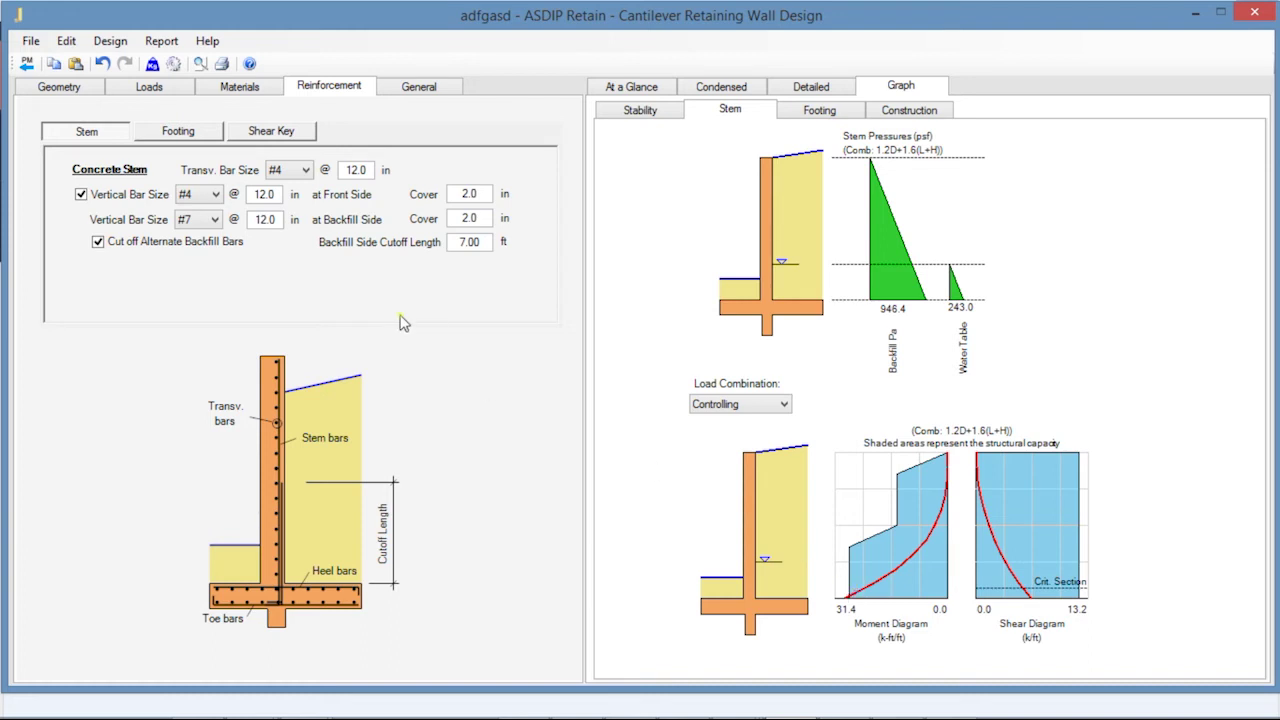
# Step: Set the backfill-side vertical stem bar size to #8
pyautogui.click(214, 221)
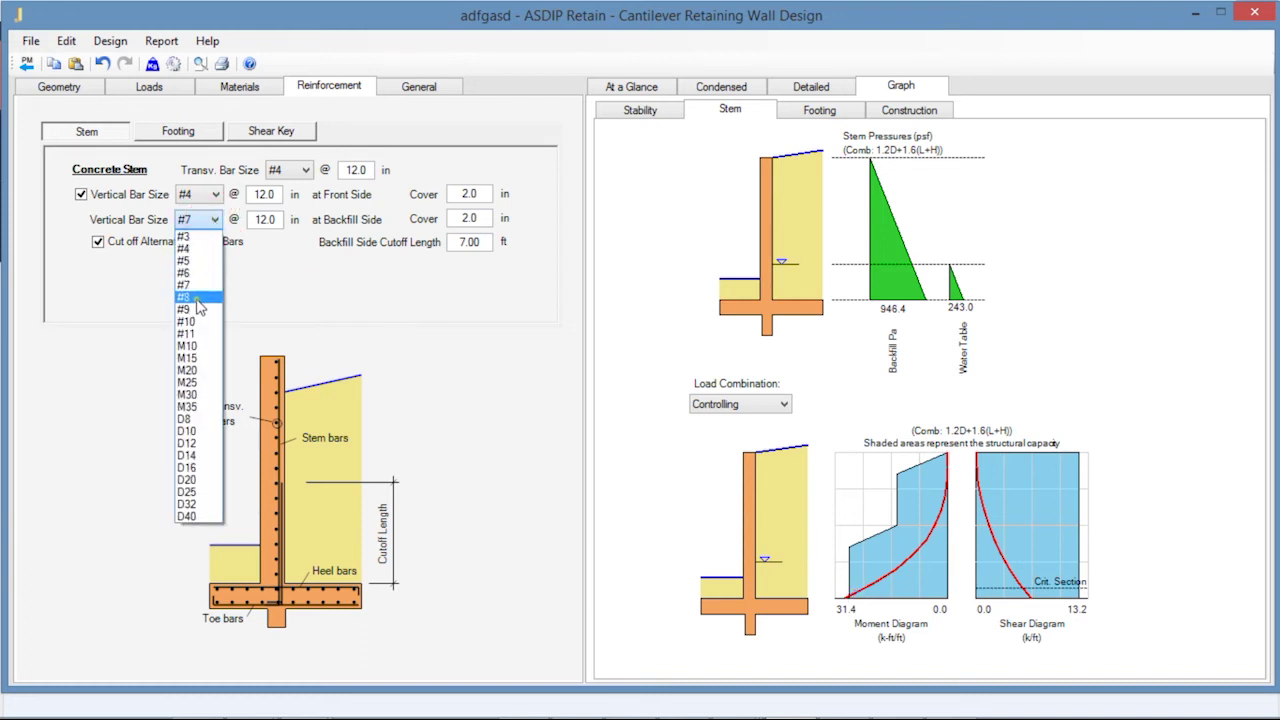
pyautogui.click(190, 298)
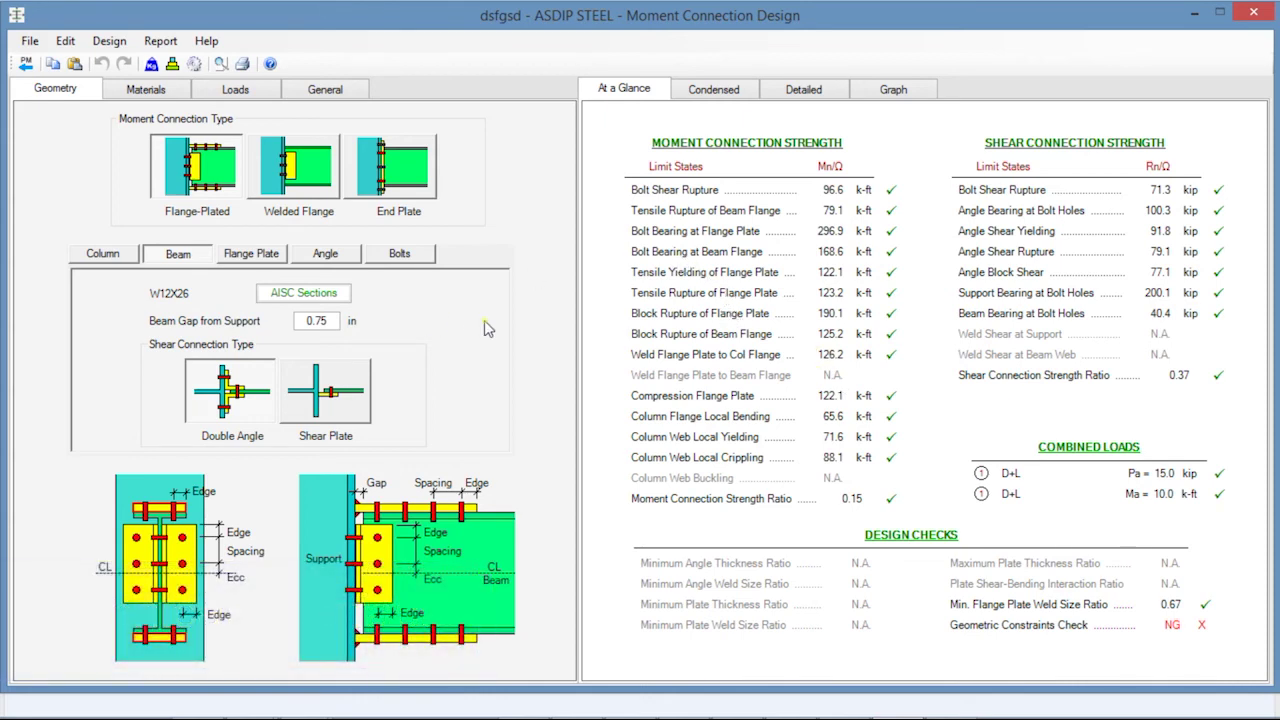
# Step: Check the Column and Beam inputs, then view the Condensed and Detailed reports and connection drawings
pyautogui.click(103, 254)
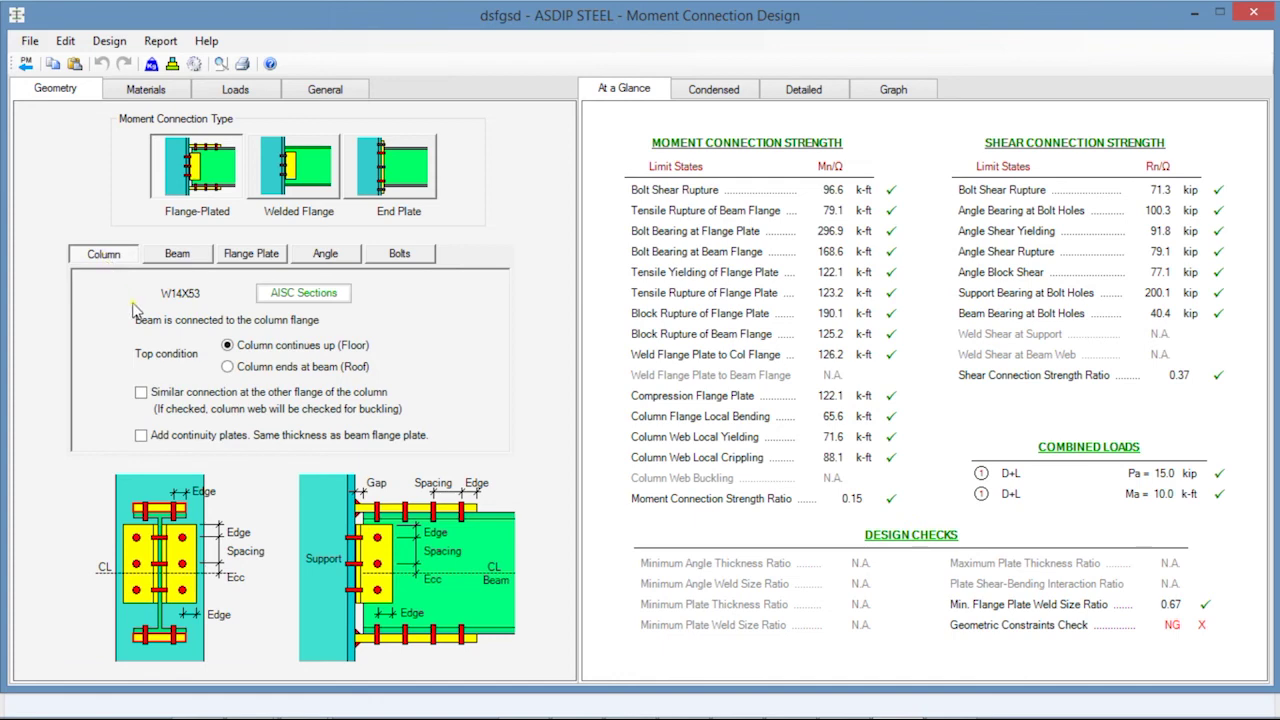
pyautogui.click(176, 260)
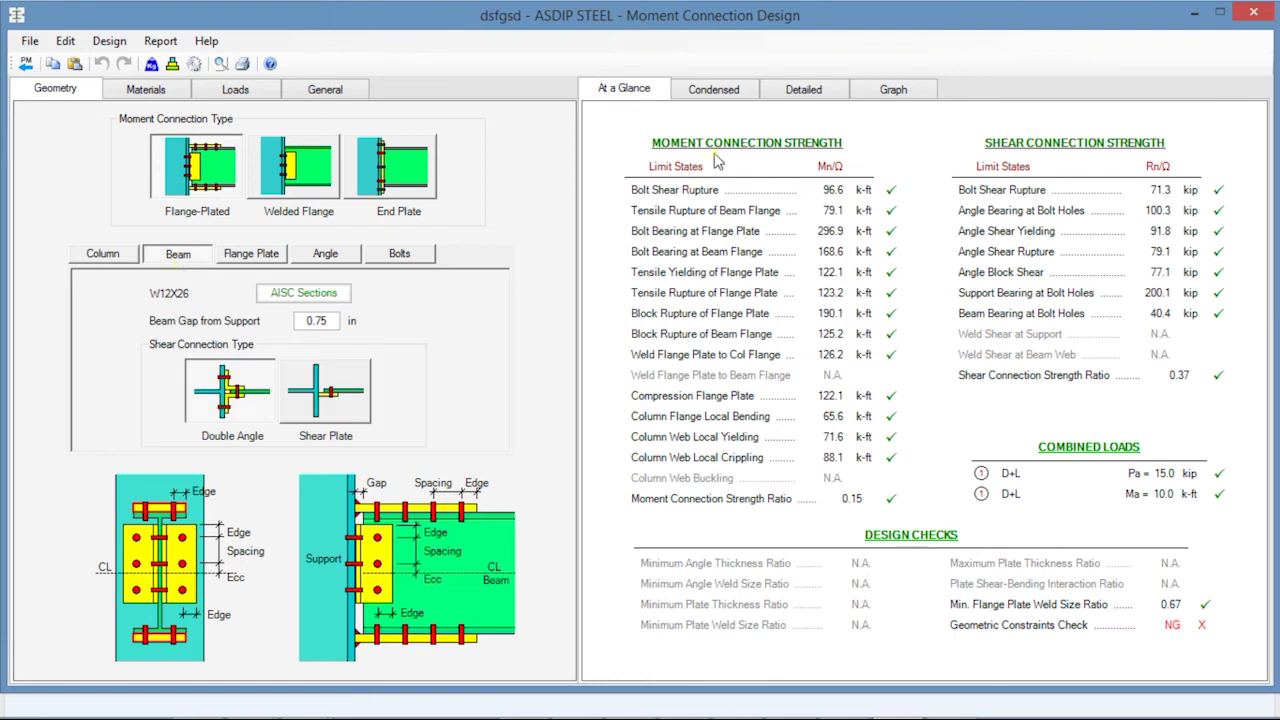
pyautogui.click(710, 92)
pyautogui.click(813, 92)
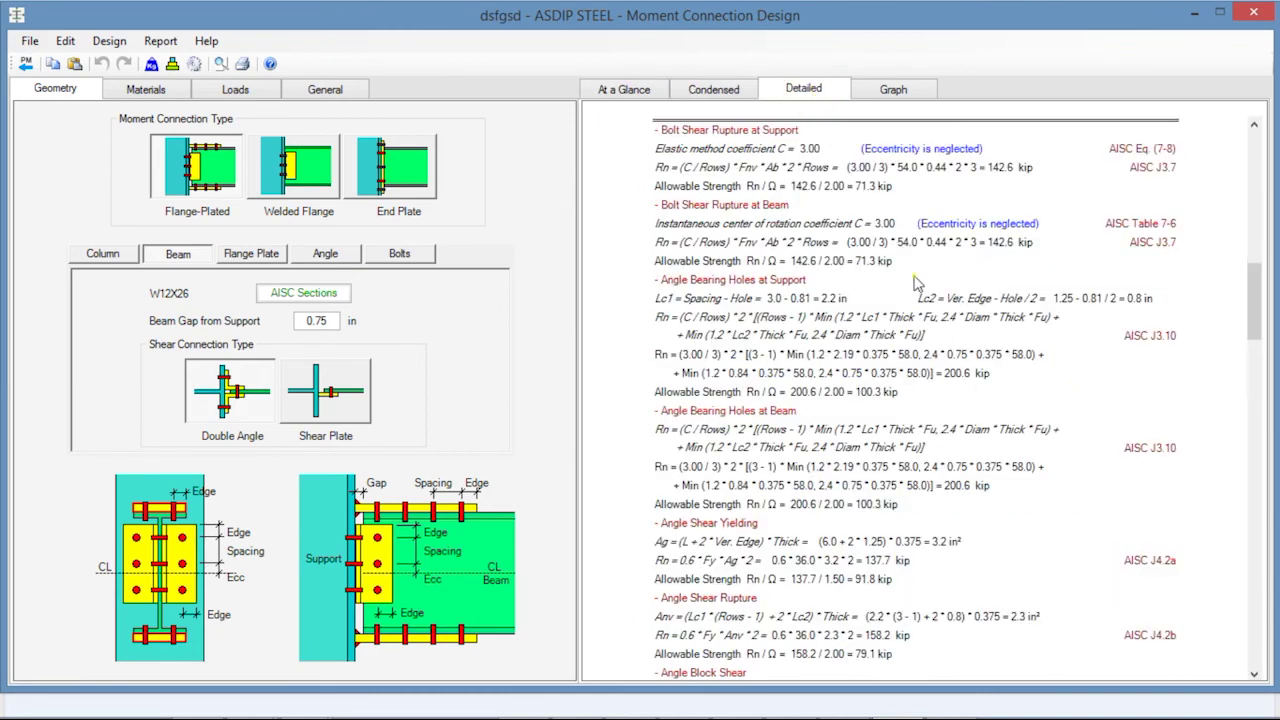
pyautogui.click(900, 92)
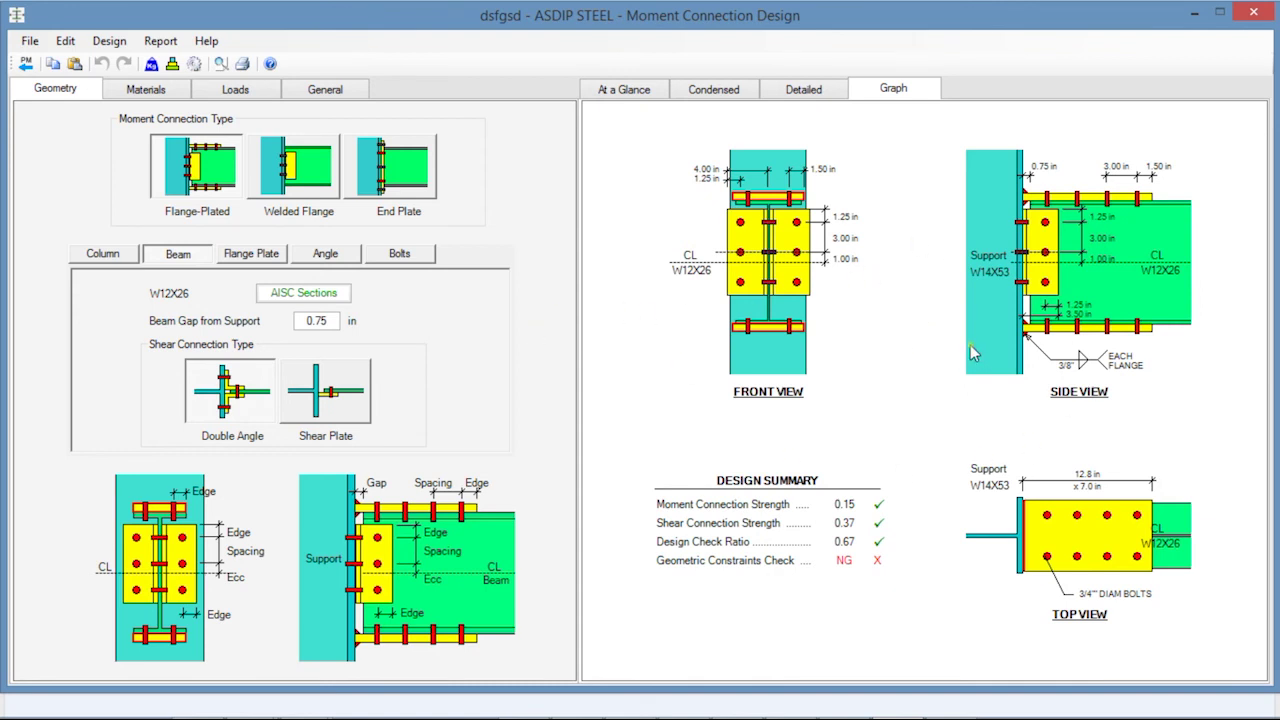
# Step: Switch the moment connection to End Plate and check its Column and Loads inputs
pyautogui.click(394, 176)
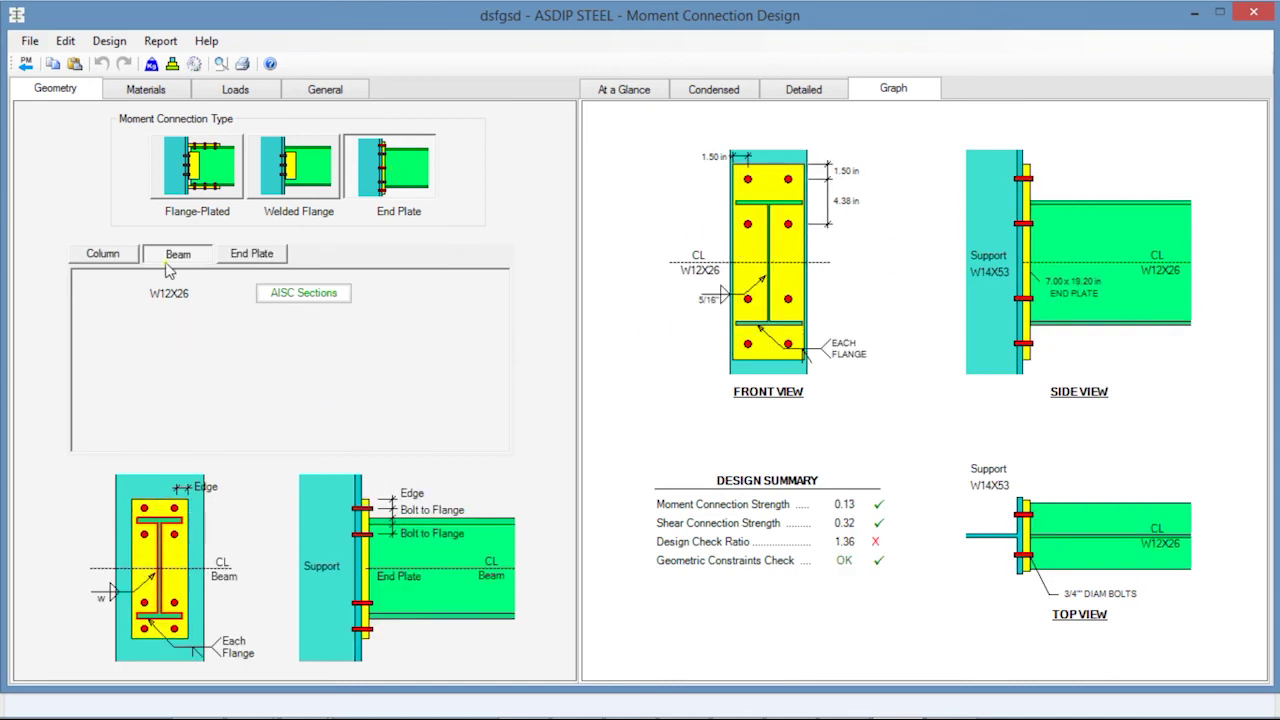
pyautogui.click(110, 257)
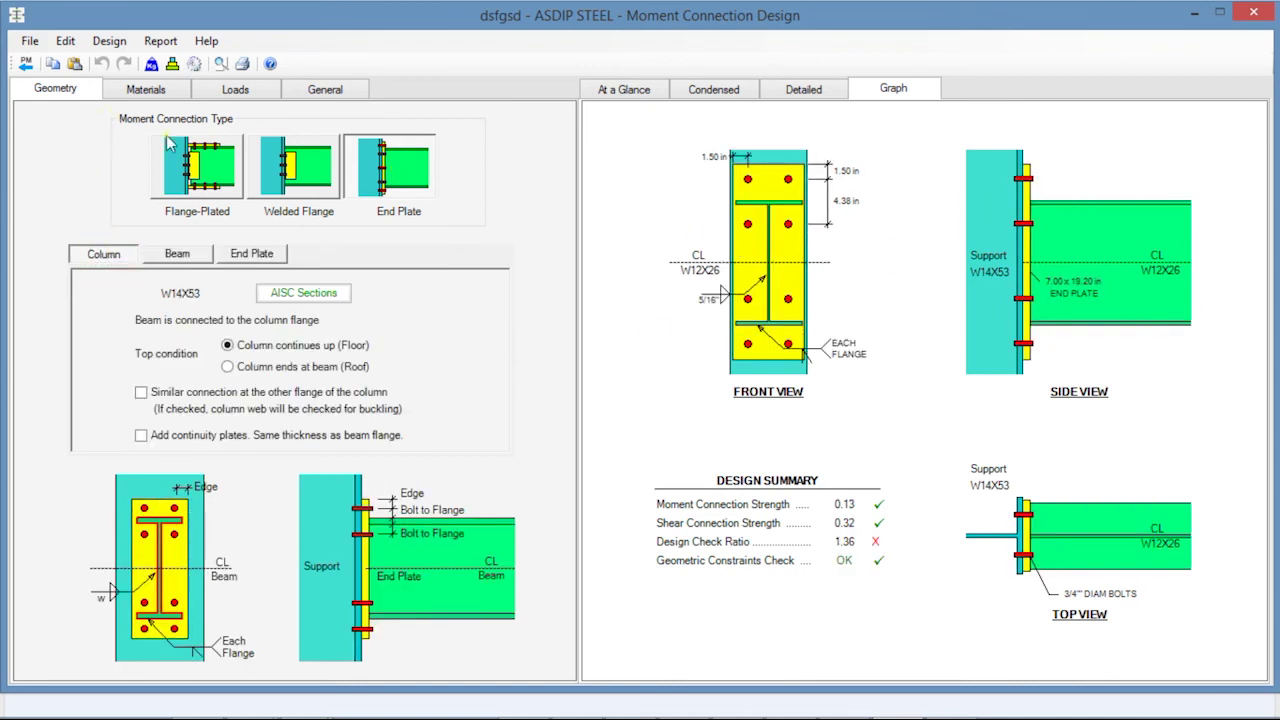
pyautogui.click(235, 89)
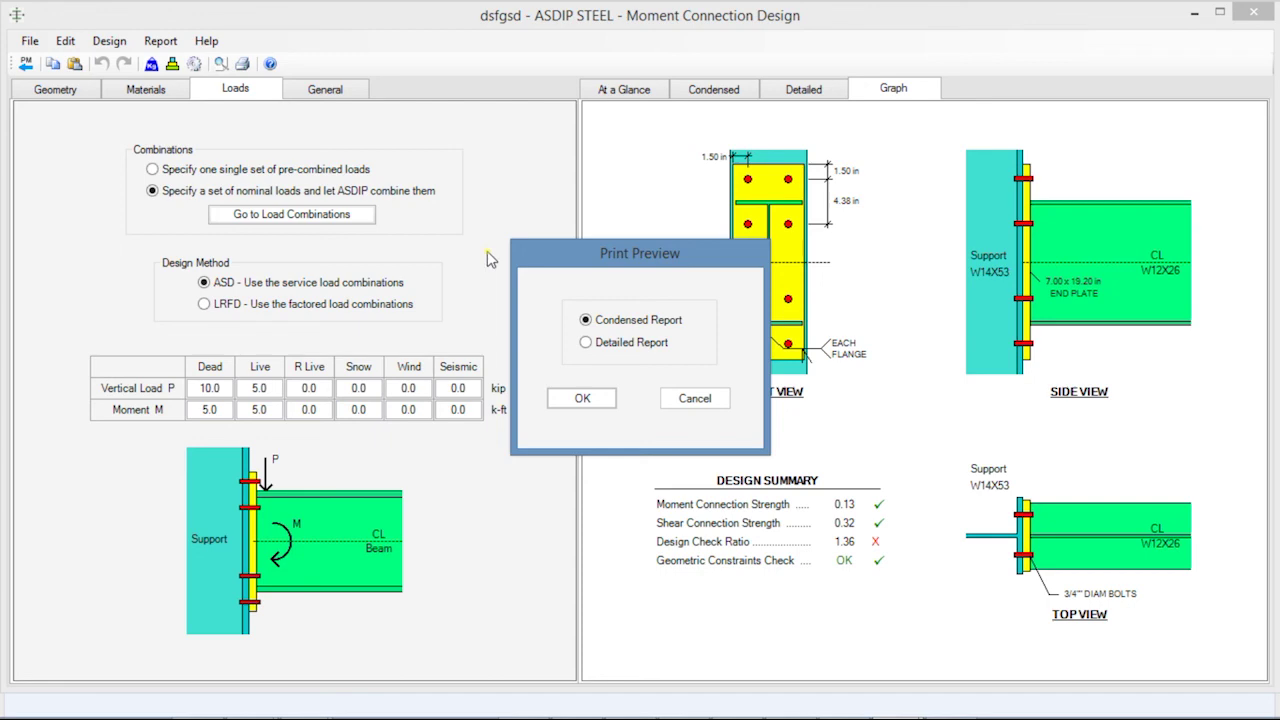
# Step: Preview the condensed report, page through to its drawings page, then close it
pyautogui.click(586, 399)
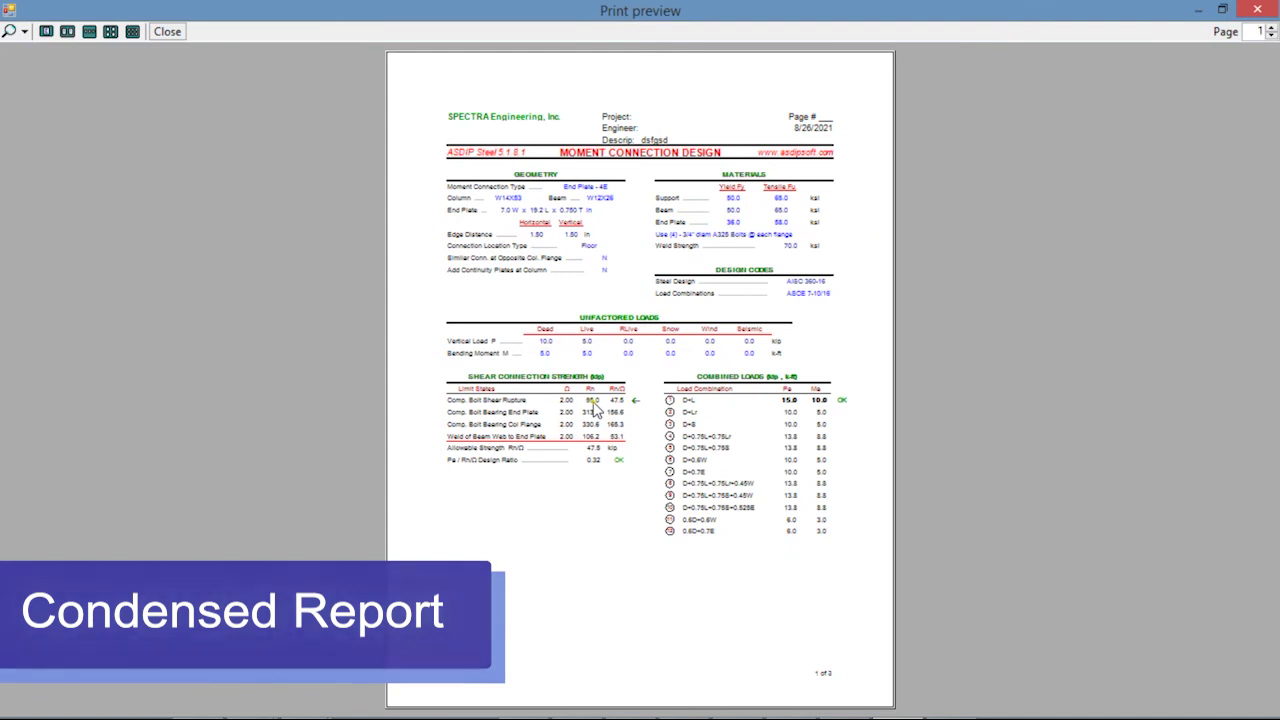
pyautogui.click(1271, 28)
pyautogui.click(1271, 28)
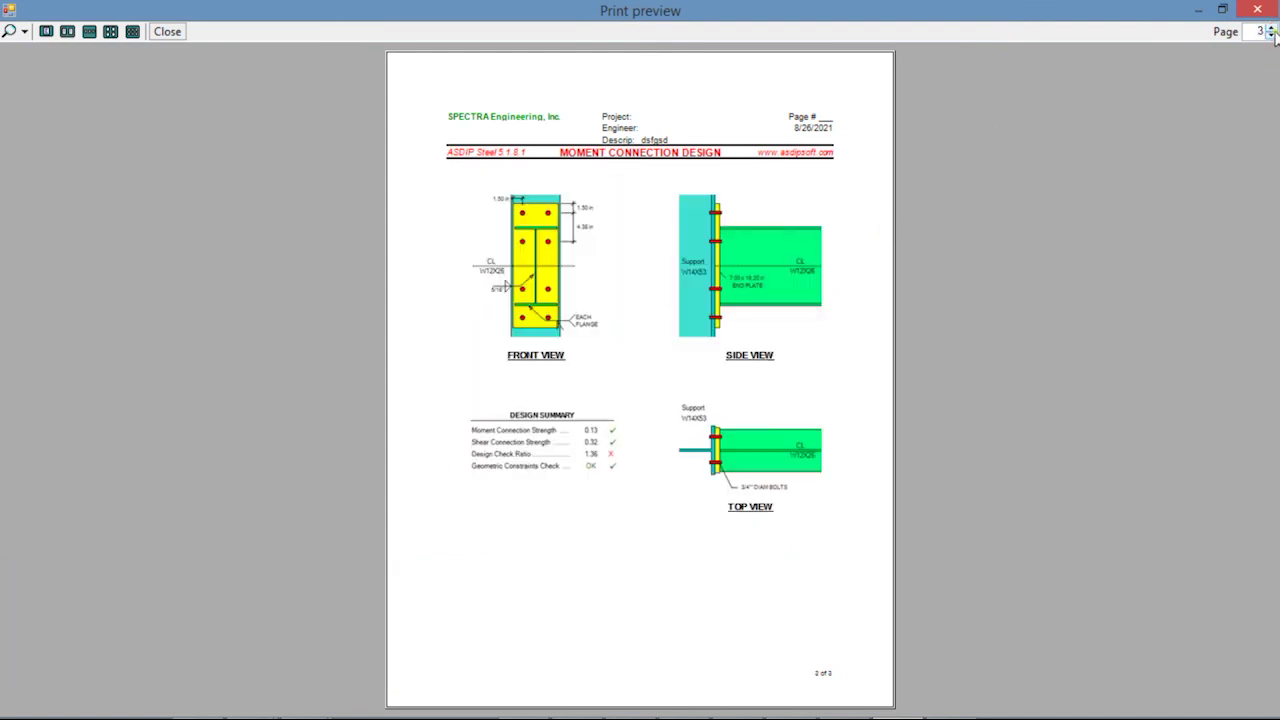
pyautogui.click(1257, 10)
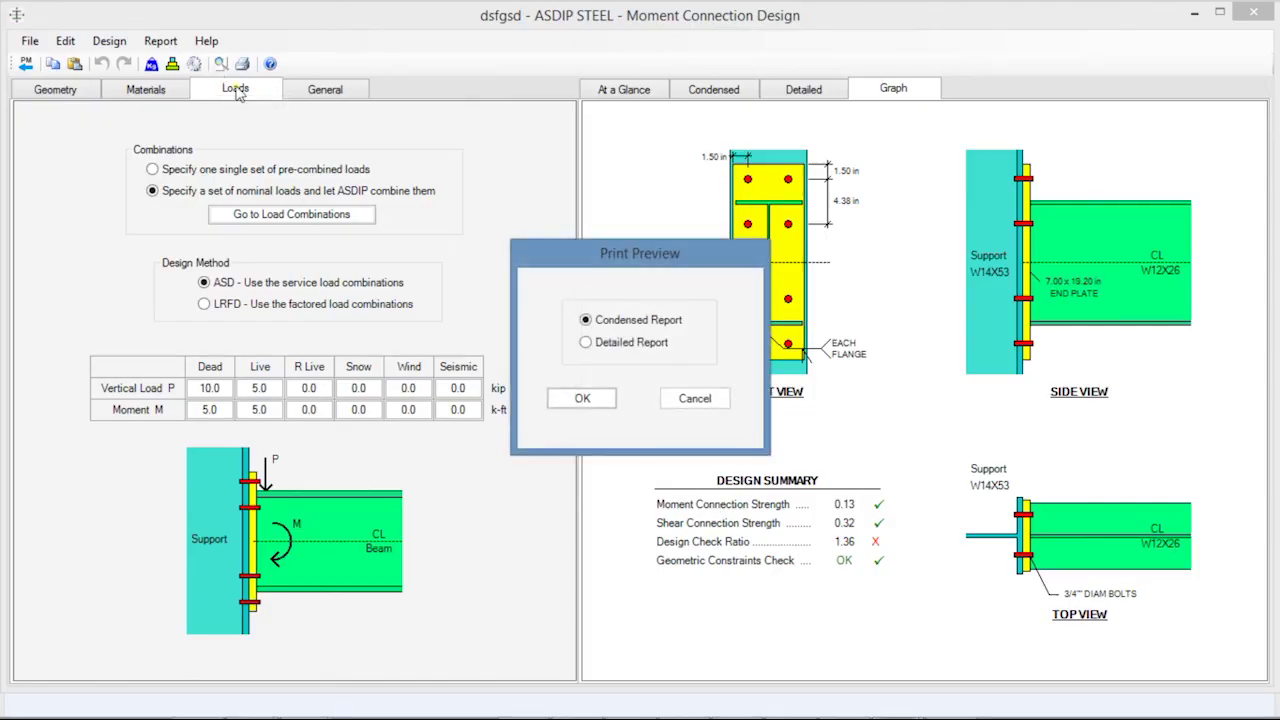
# Step: Preview the detailed report and advance to page 4, showing end plate thickness ratio 1.36 NG
pyautogui.click(610, 346)
pyautogui.click(584, 398)
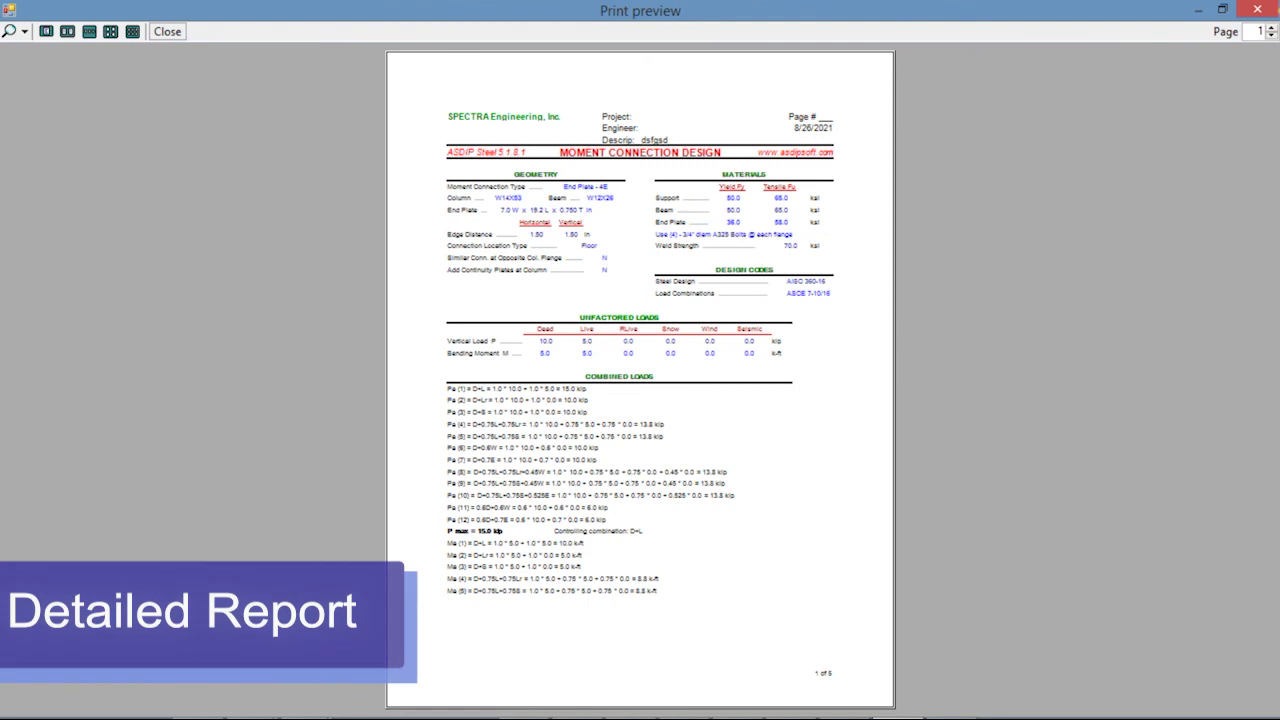
pyautogui.click(1271, 28)
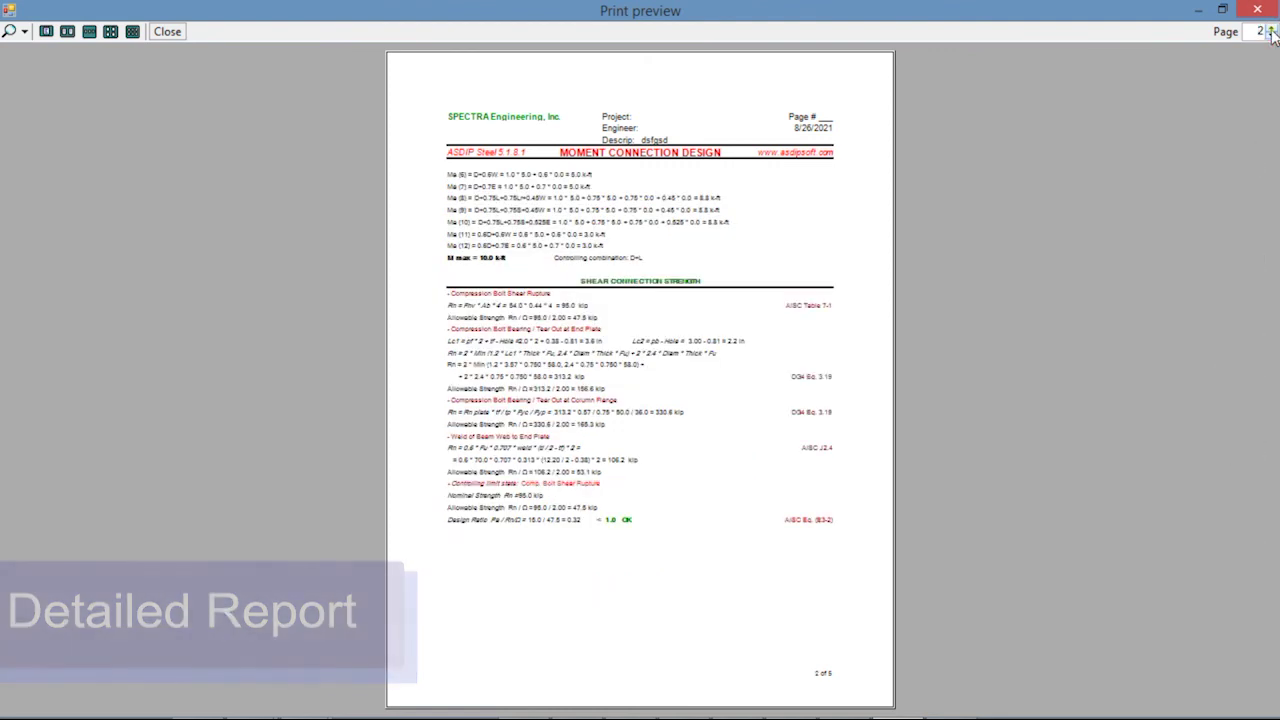
pyautogui.click(1271, 28)
pyautogui.click(1271, 28)
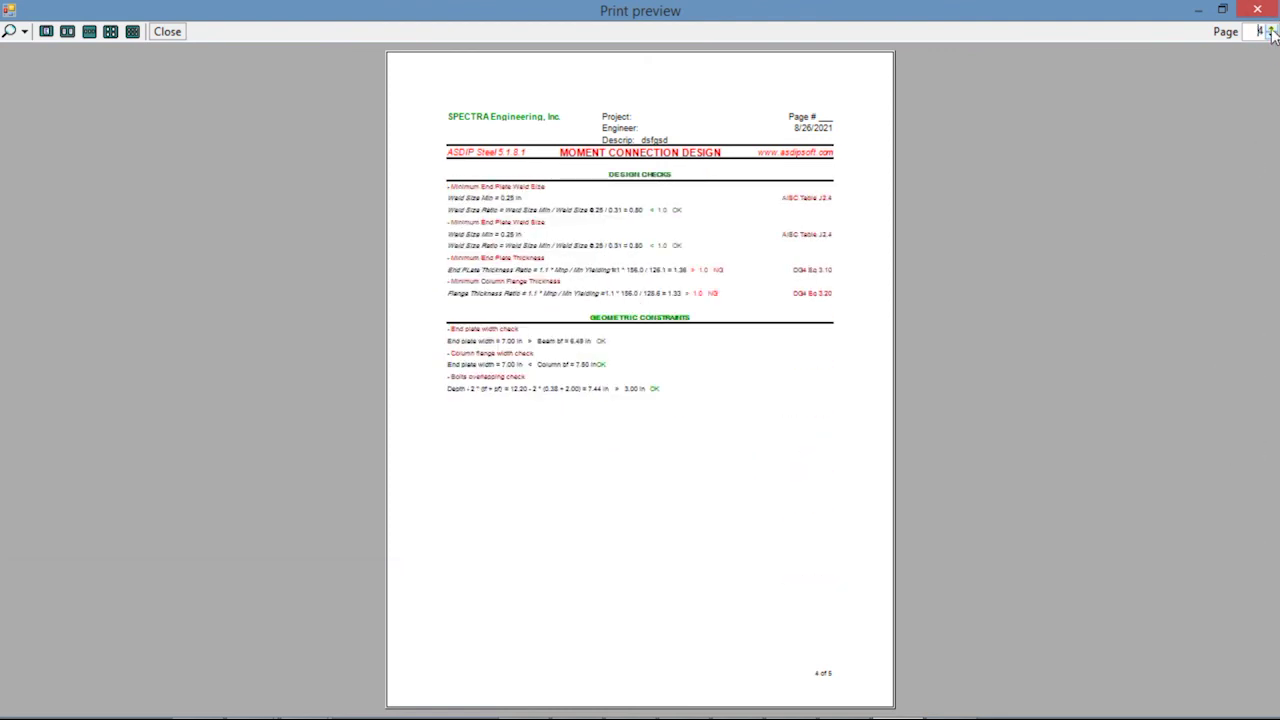